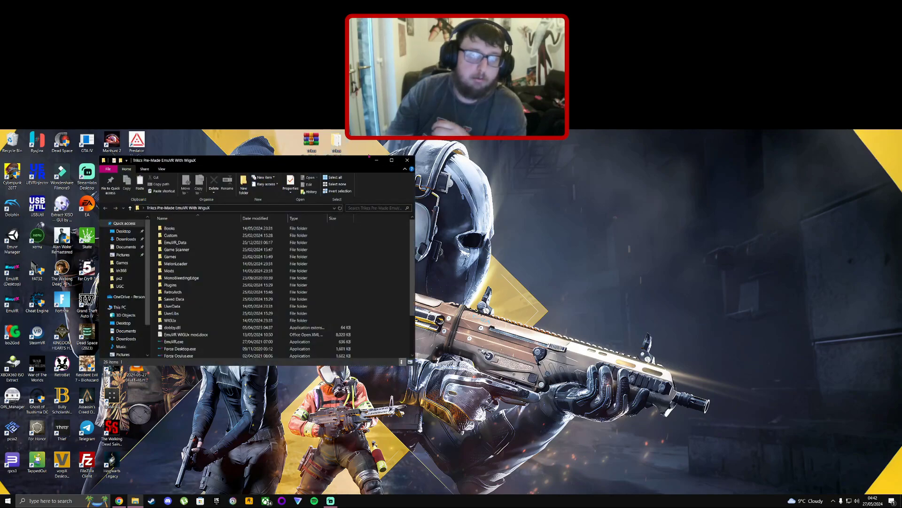
Step: Create a folder named ps2 inside the Games folder, open it and move its window aside to make room for a second one
double_click(187, 256)
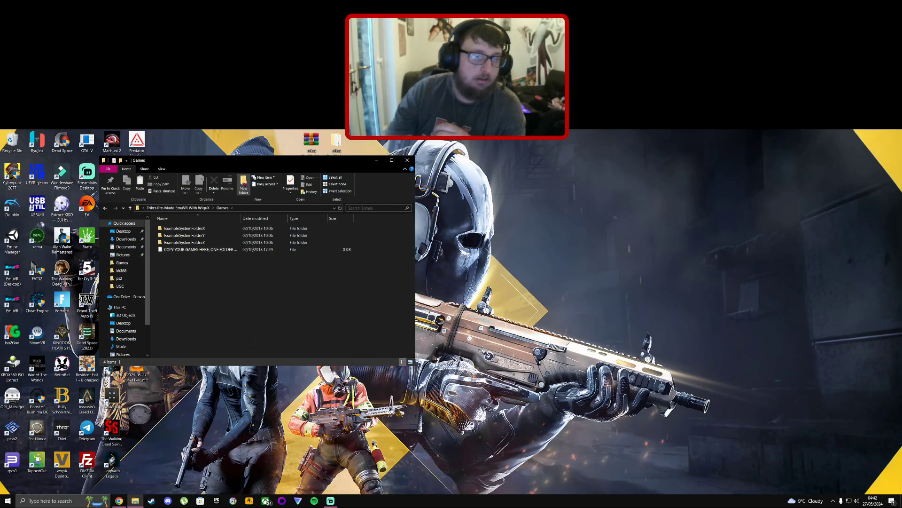
key(ctrl+shift+n)
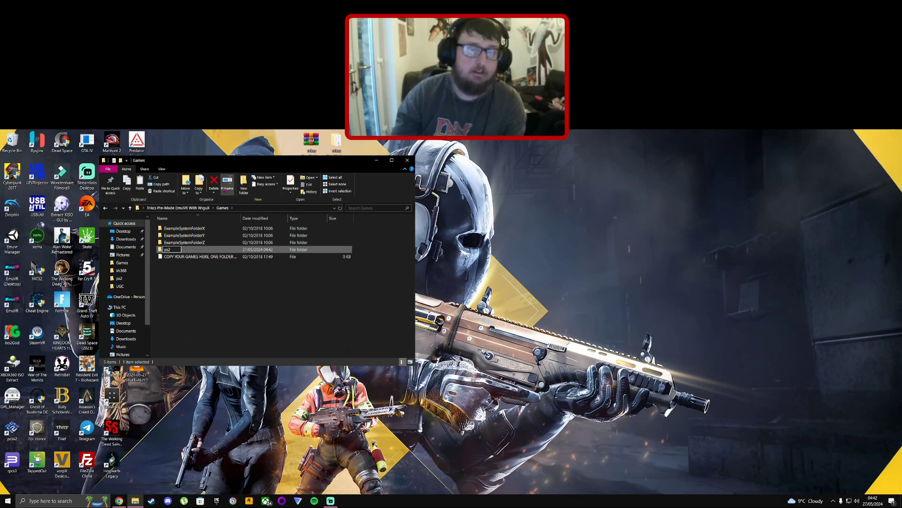
click(216, 282)
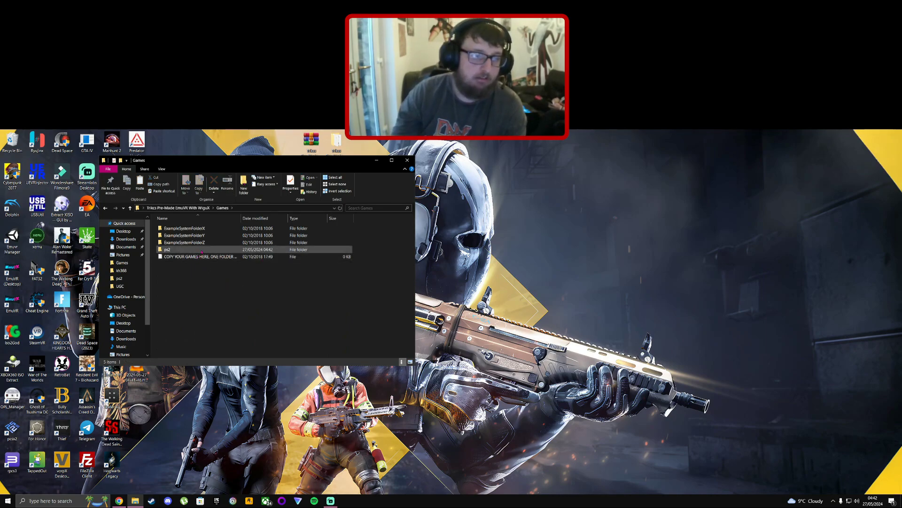
double_click(212, 249)
drag(235, 160, 507, 159)
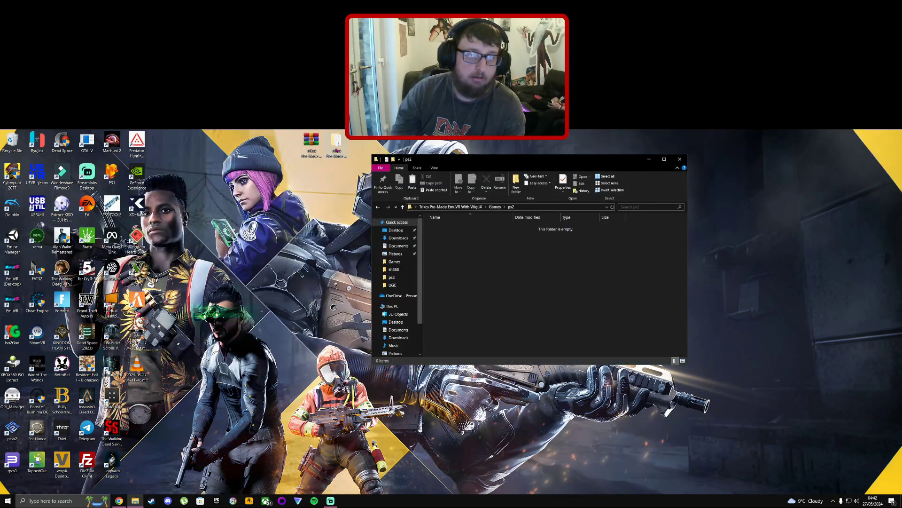
Step: Open the existing EmuVR installation's file location beside the new folder and browse to its Games\ps2 folder
right_click(4, 263)
click(27, 276)
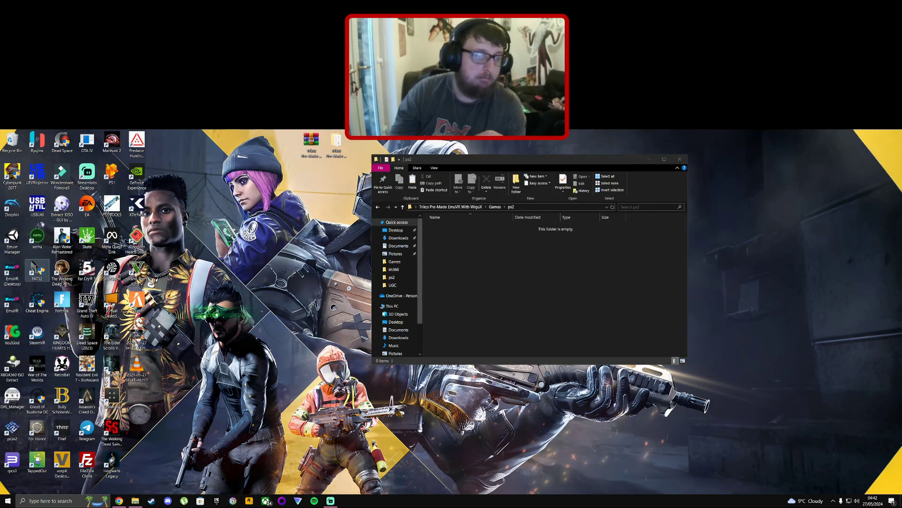
drag(564, 167, 151, 161)
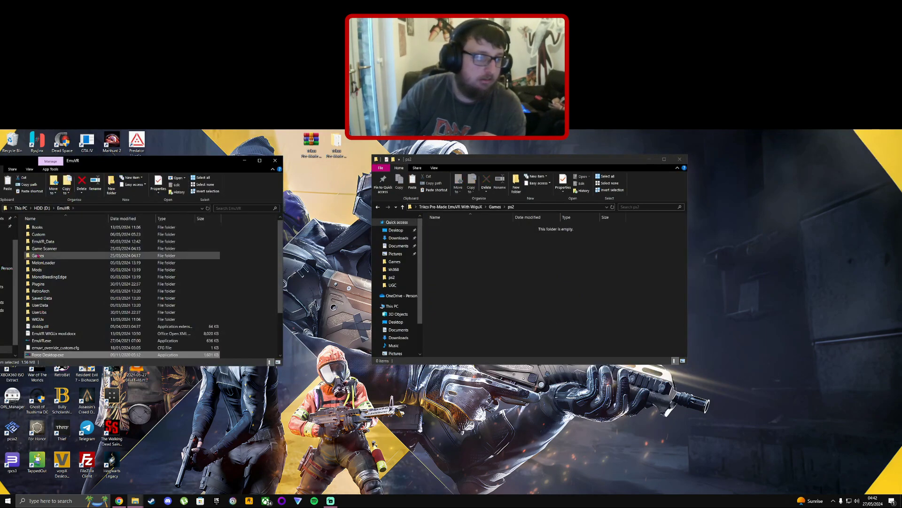
double_click(58, 256)
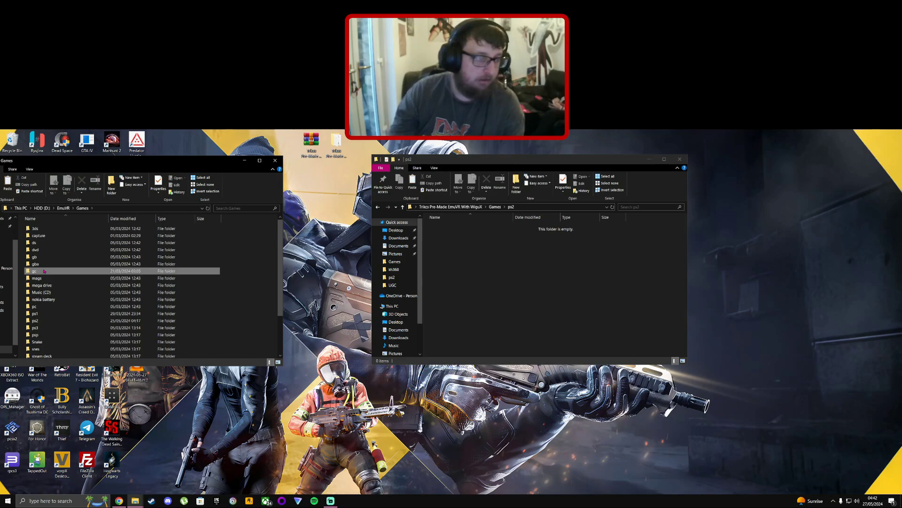
double_click(53, 323)
Step: Copy doh2.iso from the existing installation's ps2 folder into the new ps2 folder and close the source window
click(150, 250)
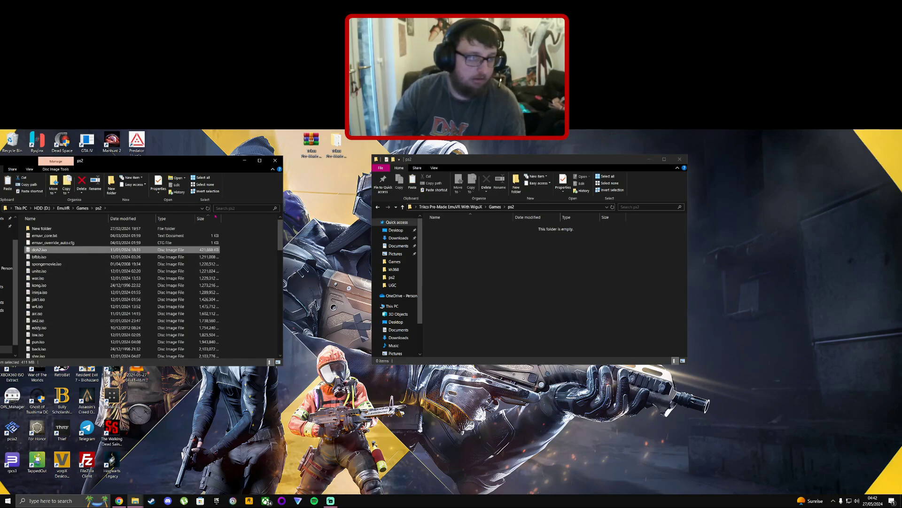
click(207, 218)
scroll(212, 327, down, 1)
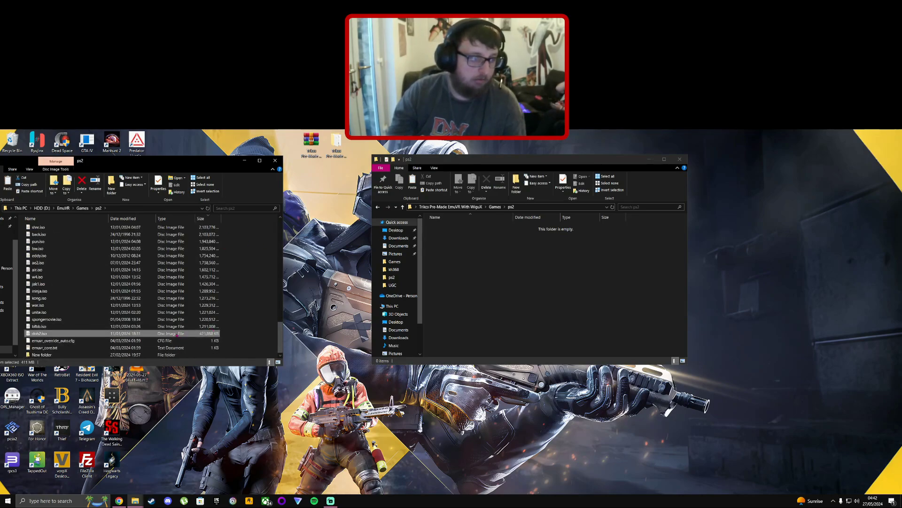
click(476, 271)
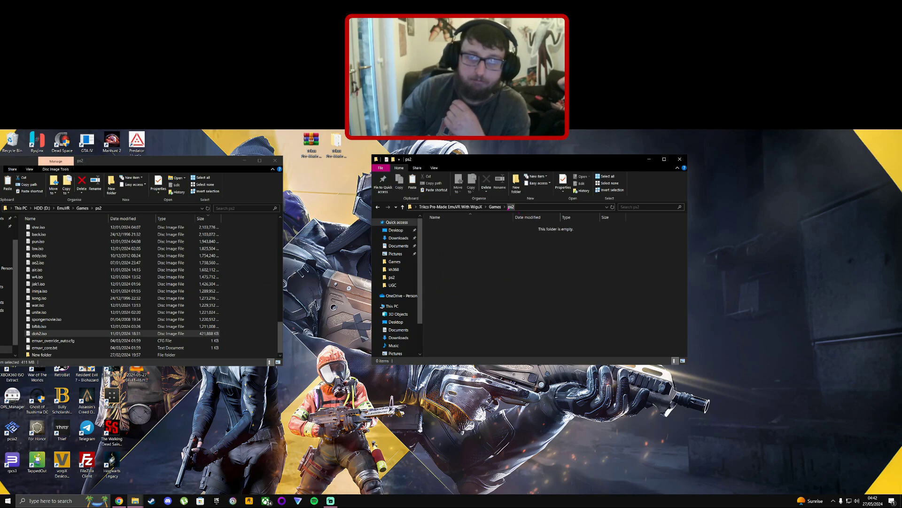
click(470, 208)
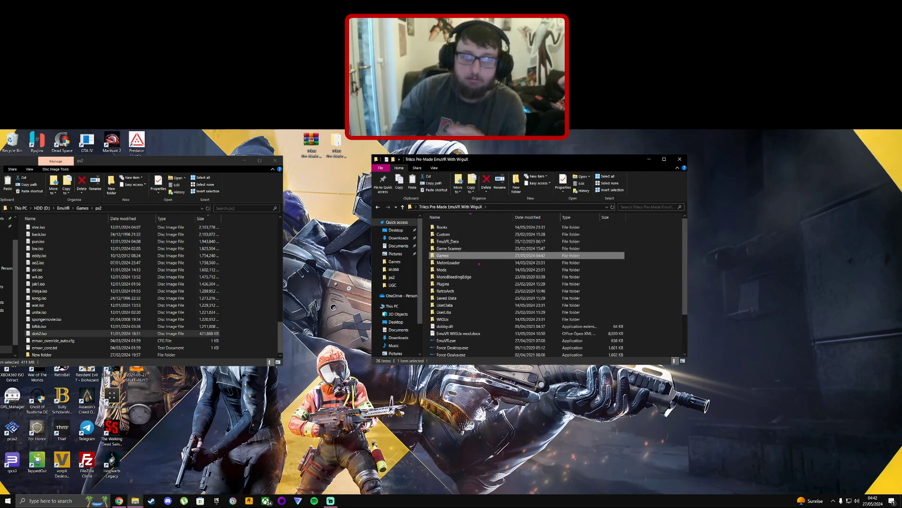
click(275, 160)
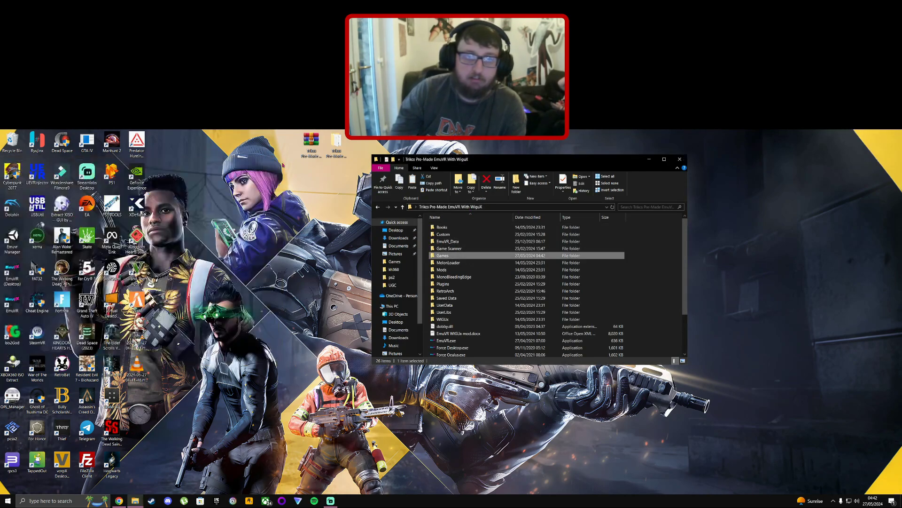
Step: Run Game Scanner.exe from the pre-made EmuVR's Game Scanner folder, allowing it past SmartScreen and dismissing the RetroArch patch notice
double_click(463, 256)
click(459, 248)
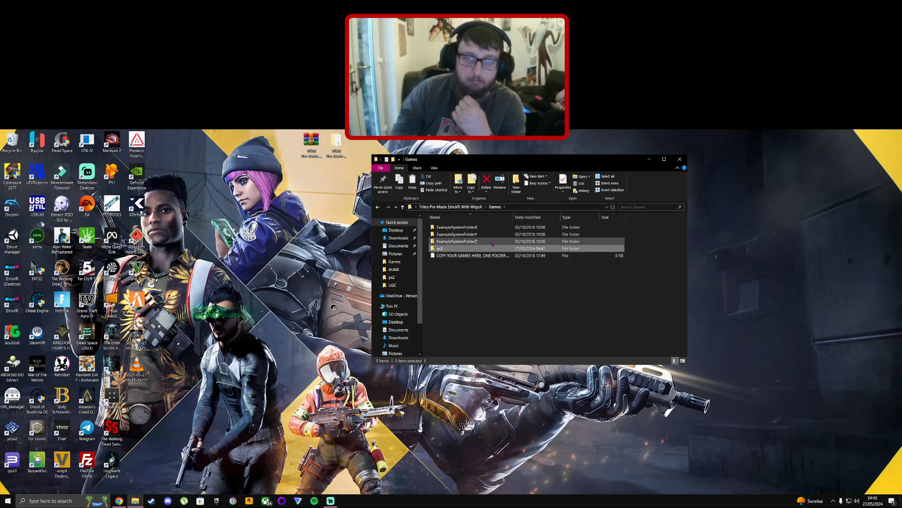
click(470, 209)
double_click(464, 249)
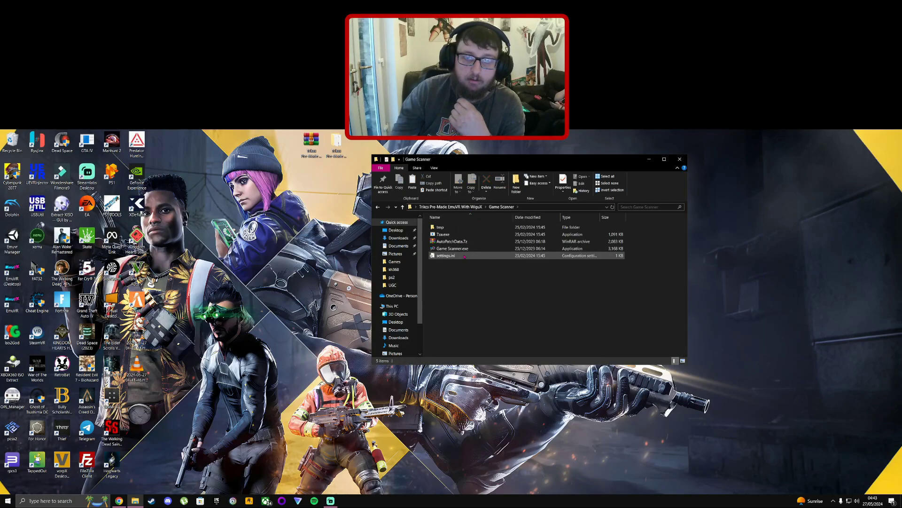
double_click(465, 249)
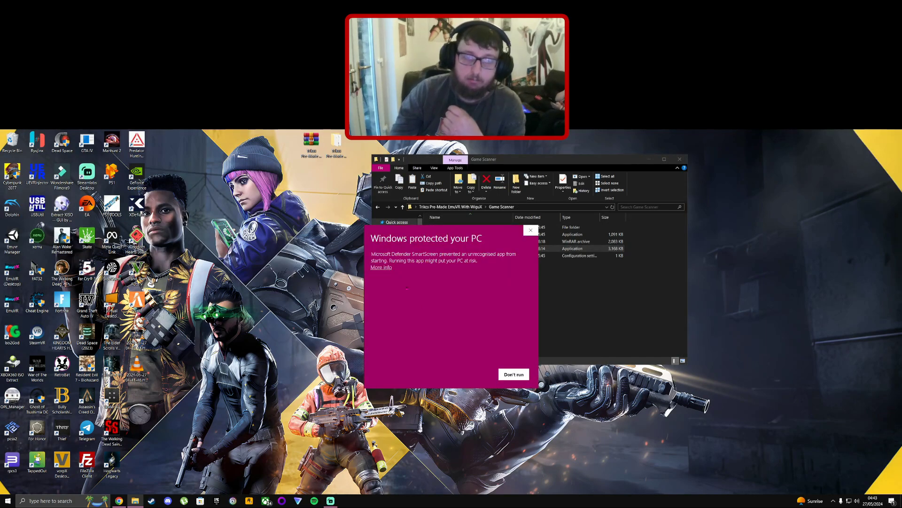
click(382, 267)
click(474, 374)
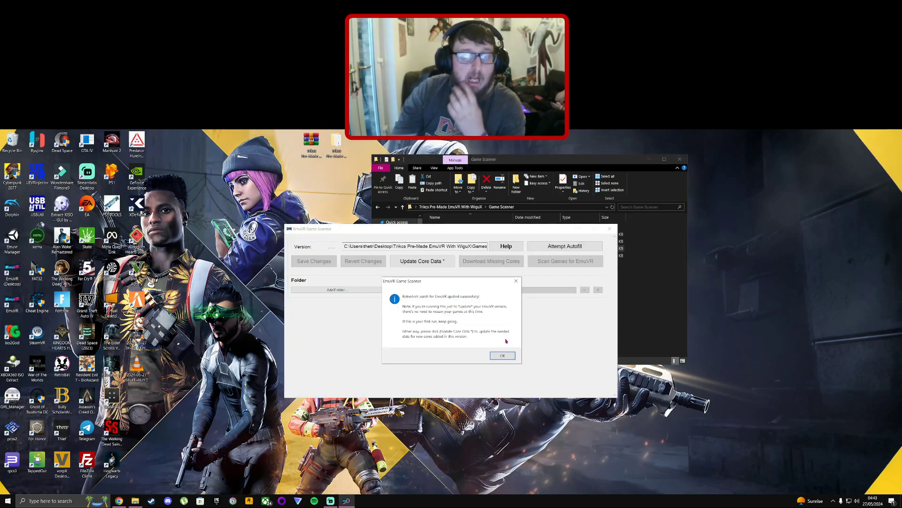
click(507, 357)
Step: Add the Games\ps2 subfolder as a content folder in the scanner and save the changes
click(354, 290)
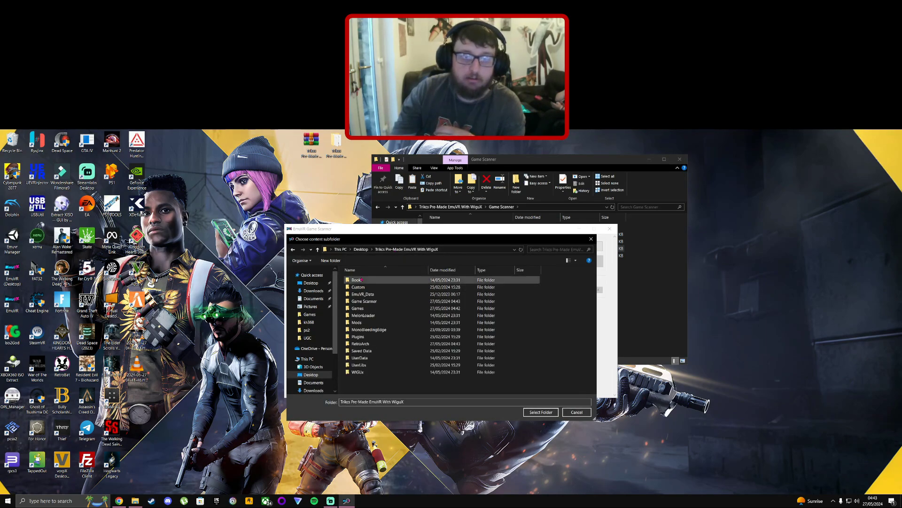
click(381, 310)
double_click(381, 310)
click(379, 302)
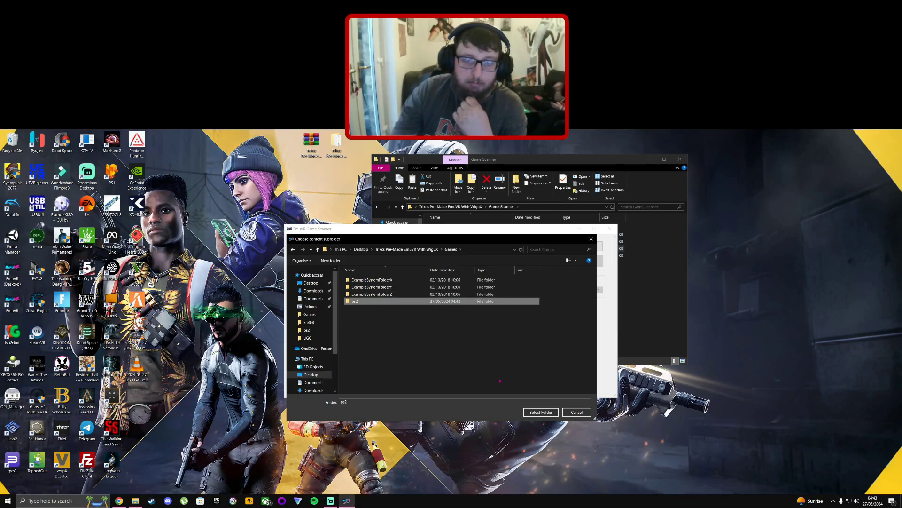
click(531, 412)
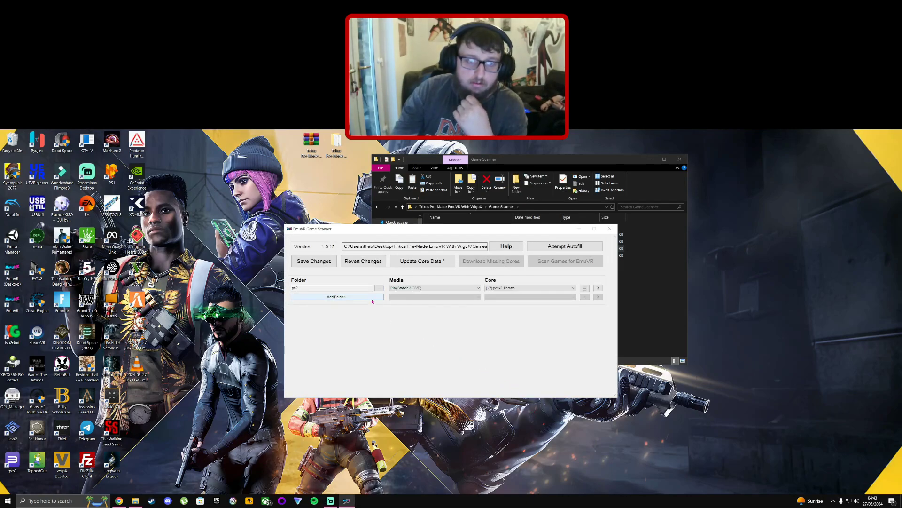
click(317, 266)
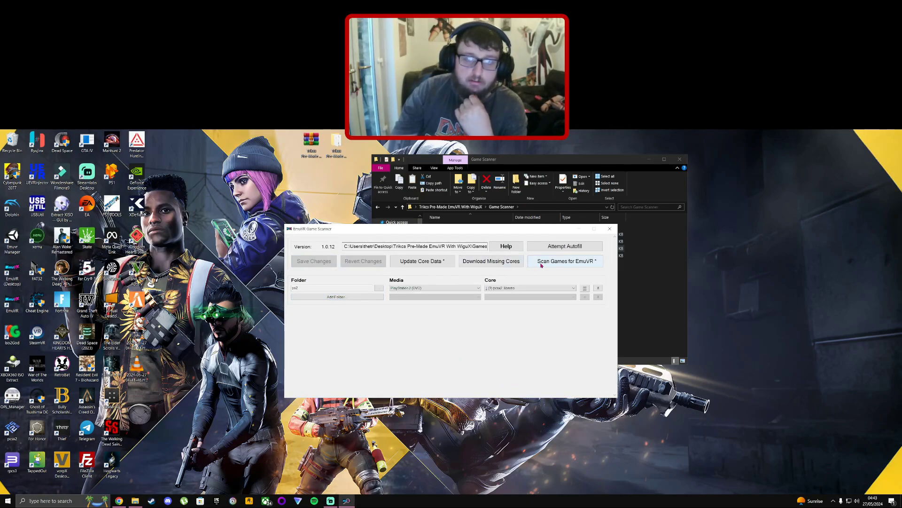
Step: Download the missing cores and update the core data
click(496, 261)
click(505, 356)
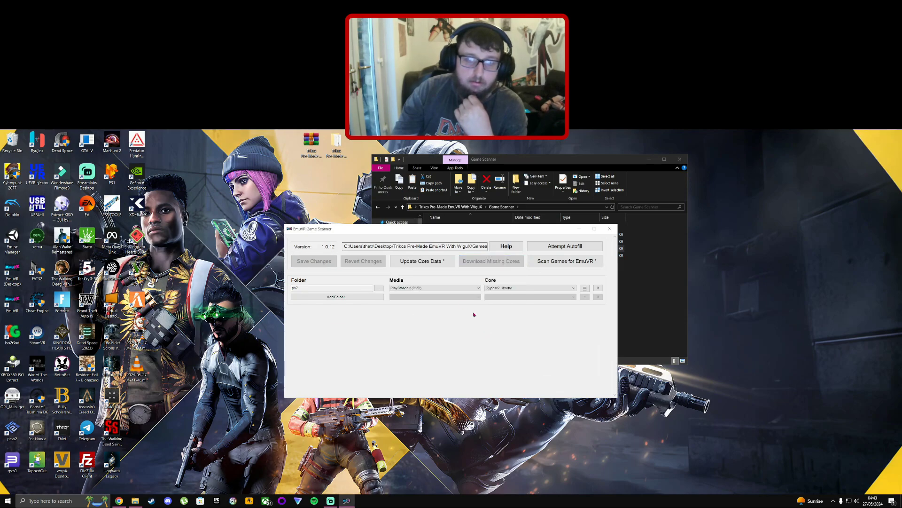
click(434, 267)
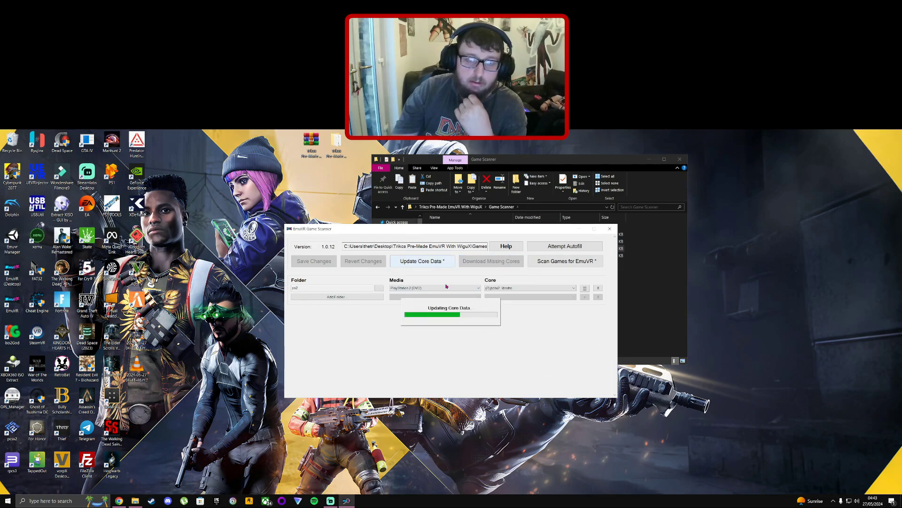
click(504, 361)
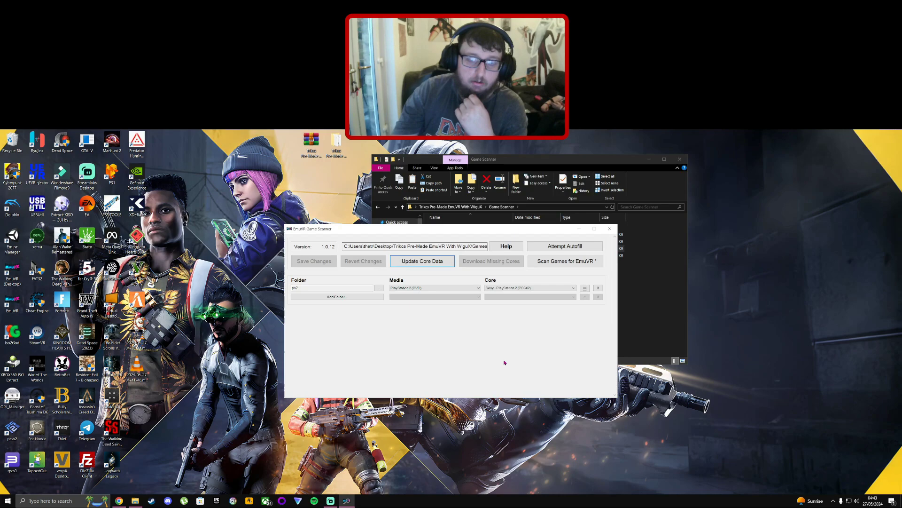
Step: Scan the games for EmuVR and close the scanner
click(568, 262)
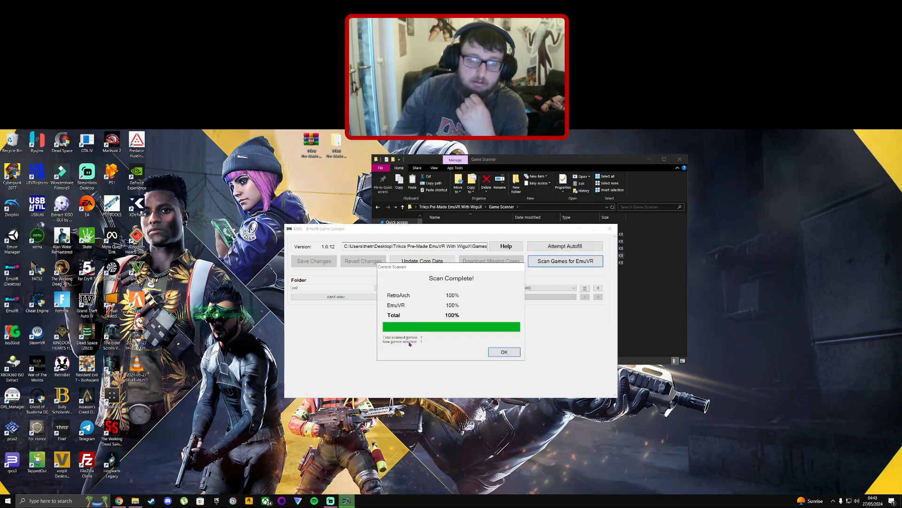
click(510, 355)
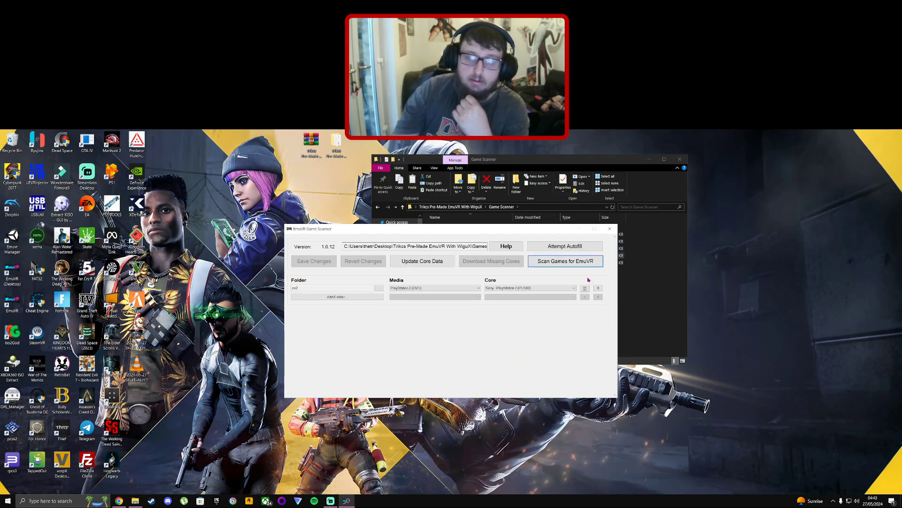
click(609, 230)
Step: Run Force Desktop.exe from the main pre-made EmuVR folder, allowing it past the SmartScreen warning
click(464, 207)
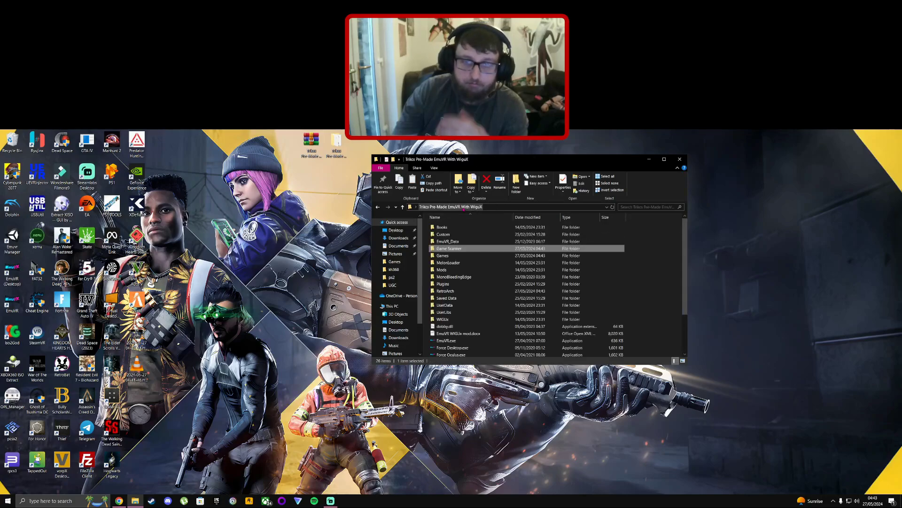
click(465, 348)
double_click(465, 348)
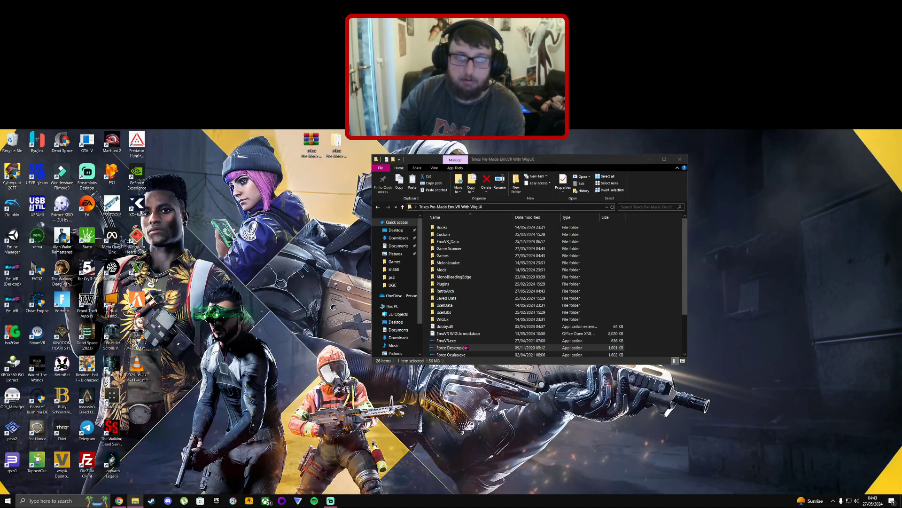
click(379, 267)
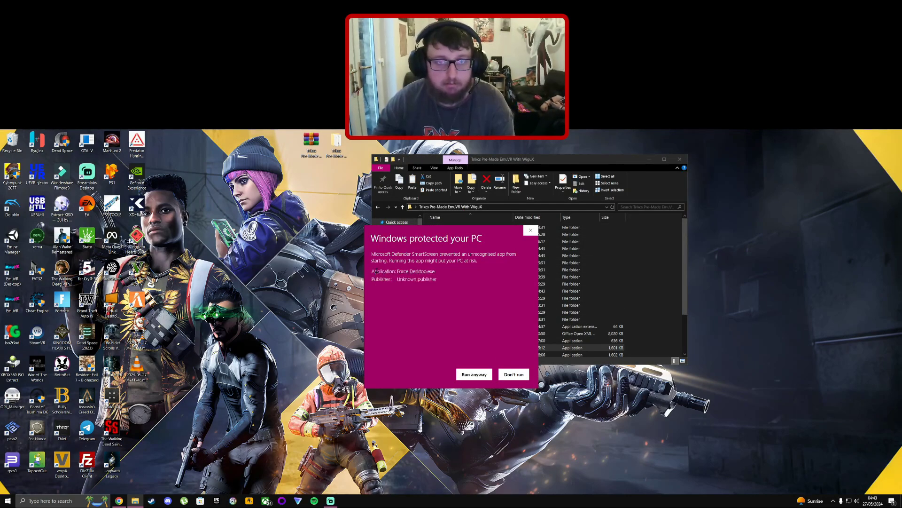
click(474, 374)
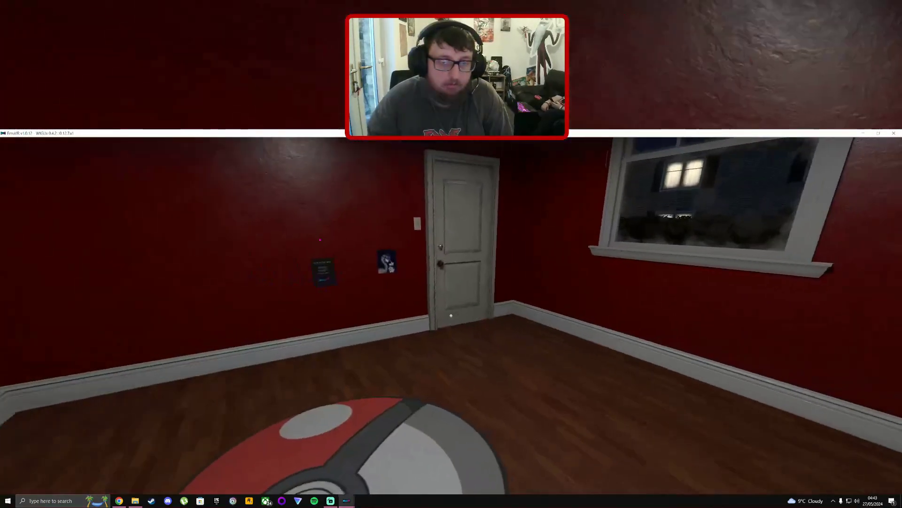
Step: Take the PlayStation 2 console from the Systems inventory and place it on the room's floor
key(Tab)
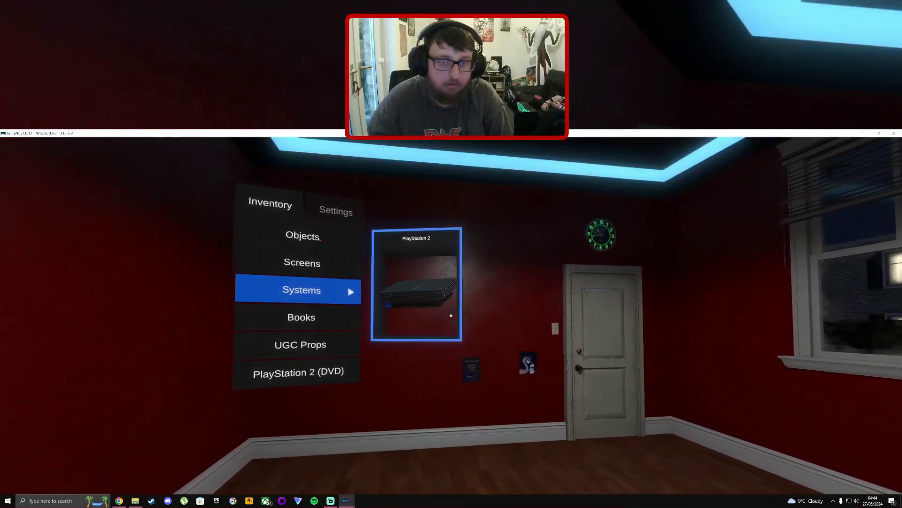
click(452, 315)
click(452, 315)
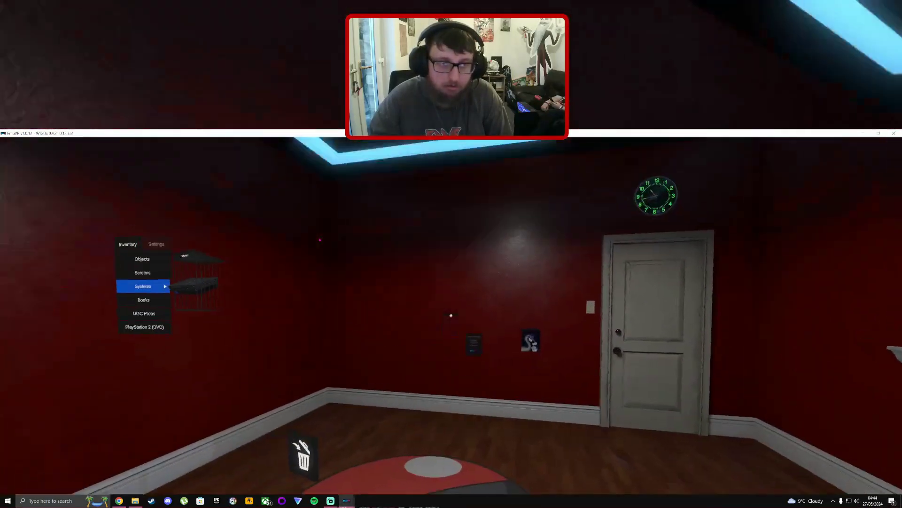
key(Tab)
Step: Take the doh2 disc from the PlayStation 2 (DVD) inventory and put it down on the floor beside the console
key(Tab)
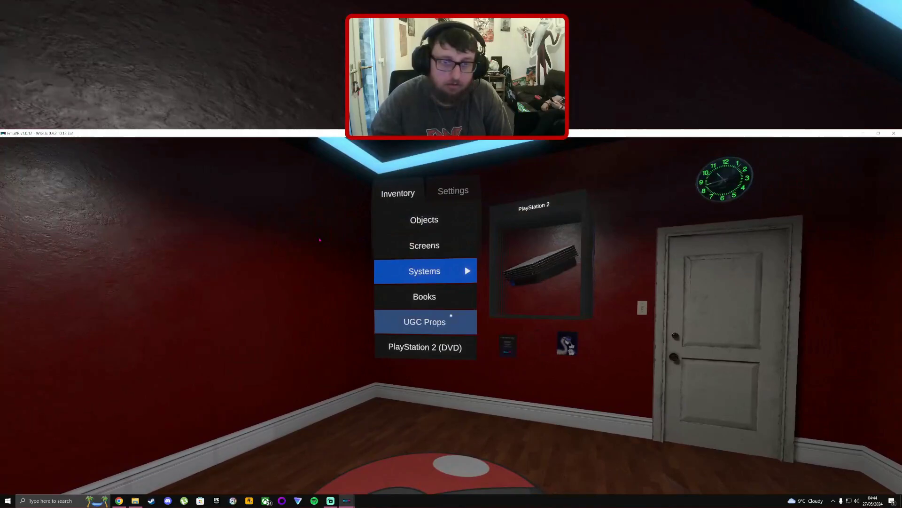
click(451, 315)
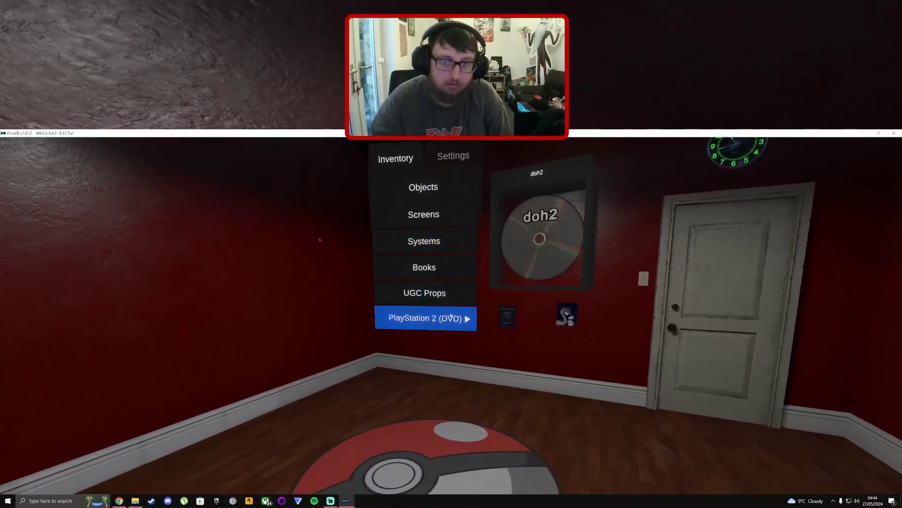
click(451, 315)
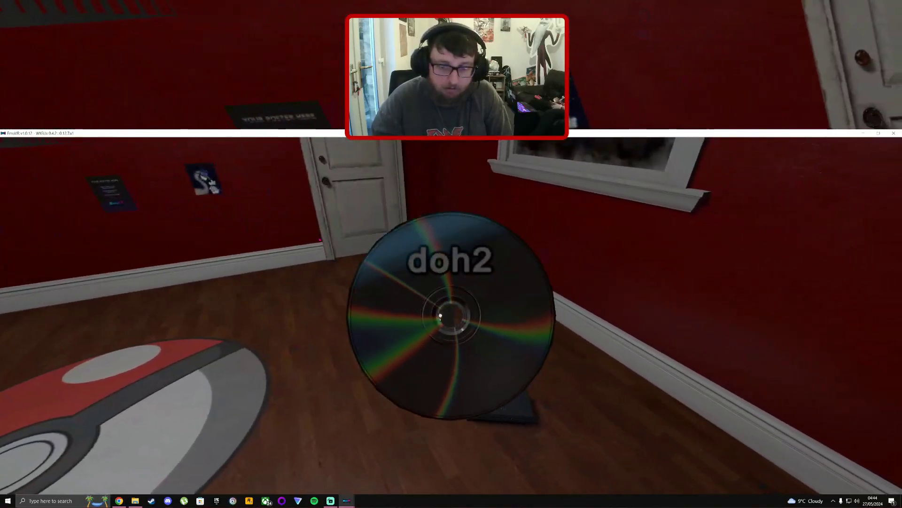
key(s)
scroll(451, 316, up, 4)
key(w)
click(451, 315)
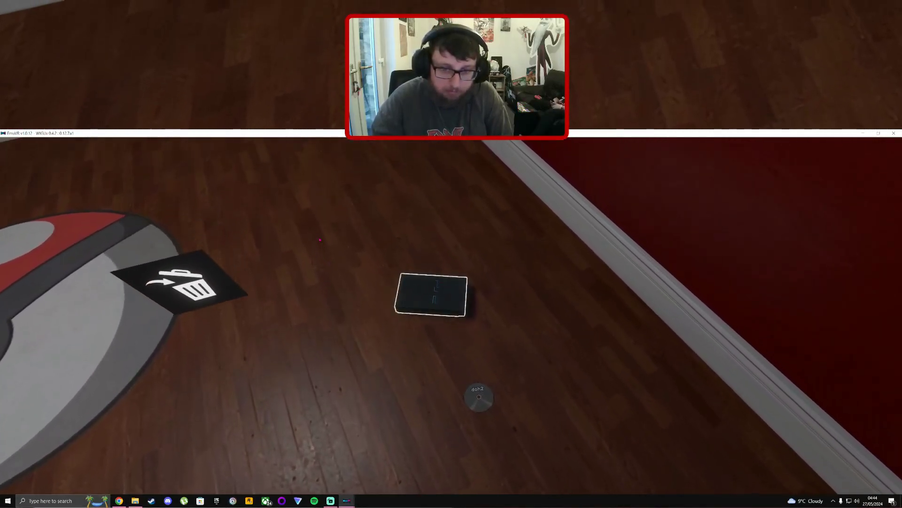
Step: Pick up the doh2 disc from the floor and insert it into the PlayStation 2 console
right_click(451, 316)
click(452, 316)
key(w)
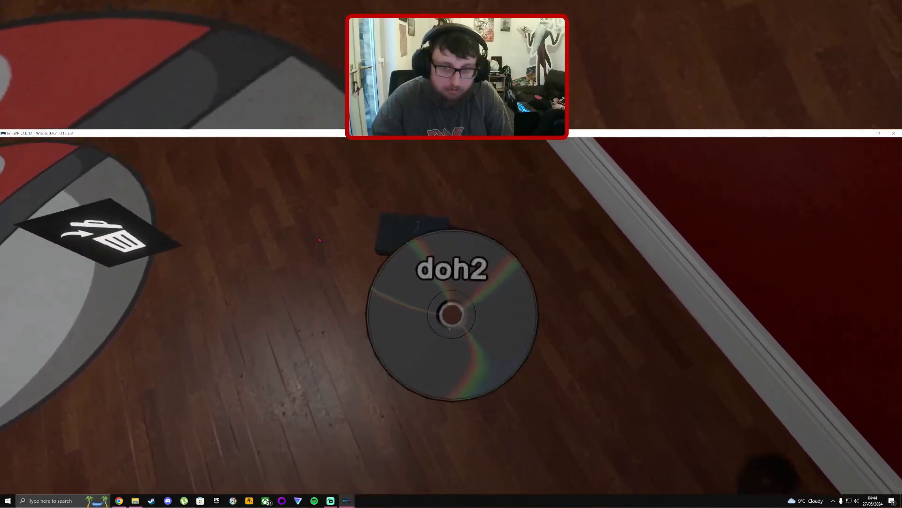
scroll(451, 316, up, 4)
click(452, 315)
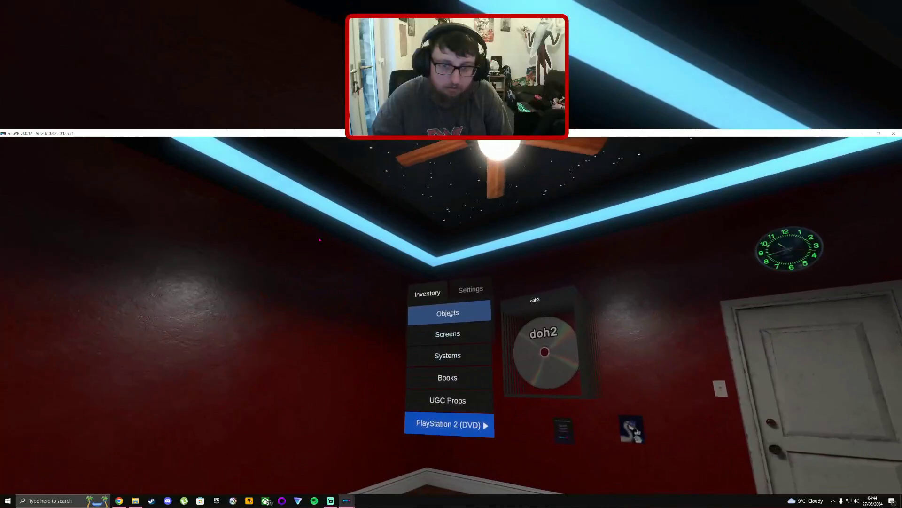
Step: Take the TV 90s (Huge) from the Screens inventory and place it on the floor beside the PlayStation 2
click(451, 315)
click(451, 315)
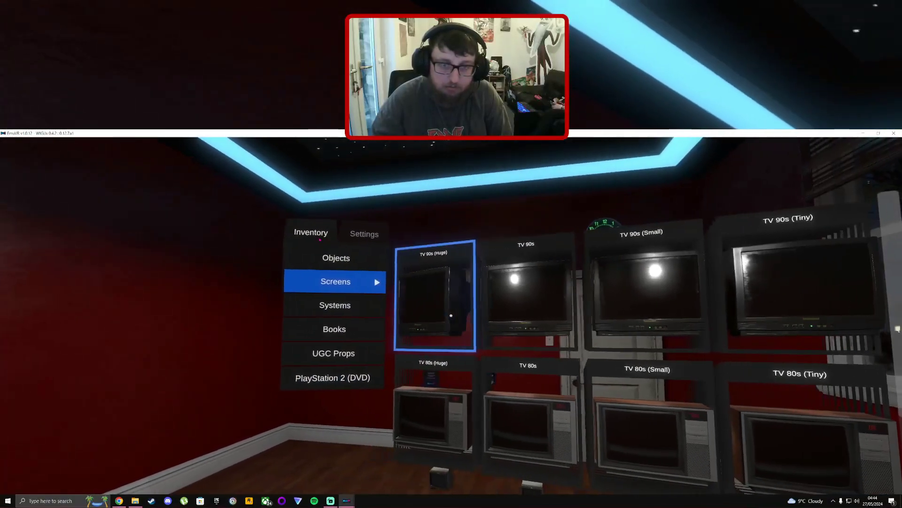
click(451, 316)
key(s)
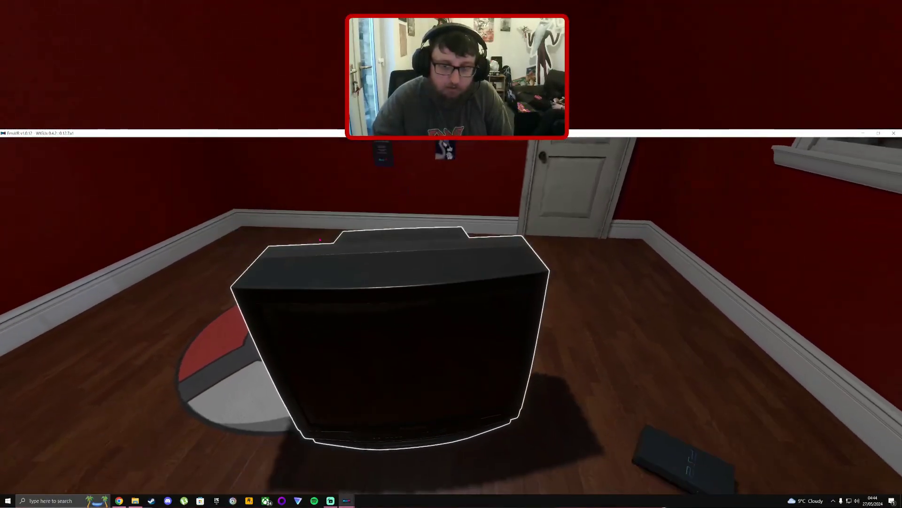
right_click(451, 315)
right_click(451, 316)
Step: Crouch in front of the TV, switch it on, and close EmuVR
key(ctrl)
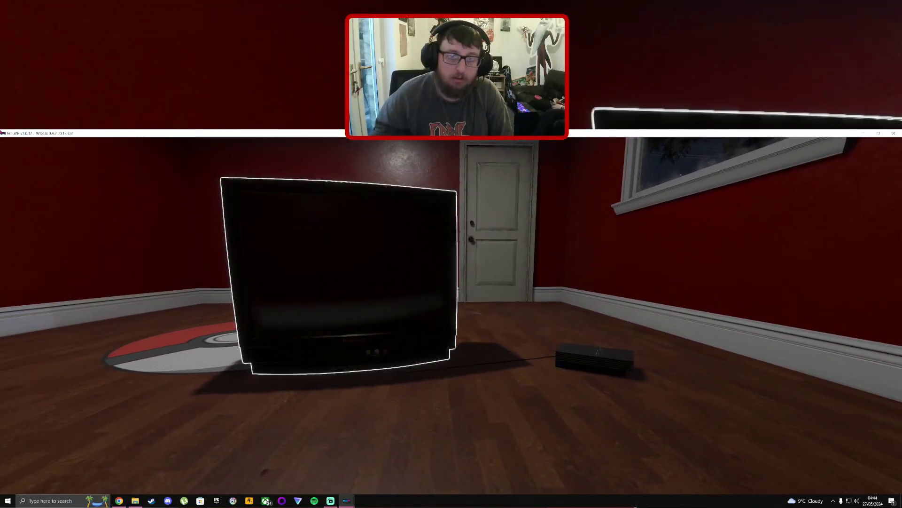
click(451, 315)
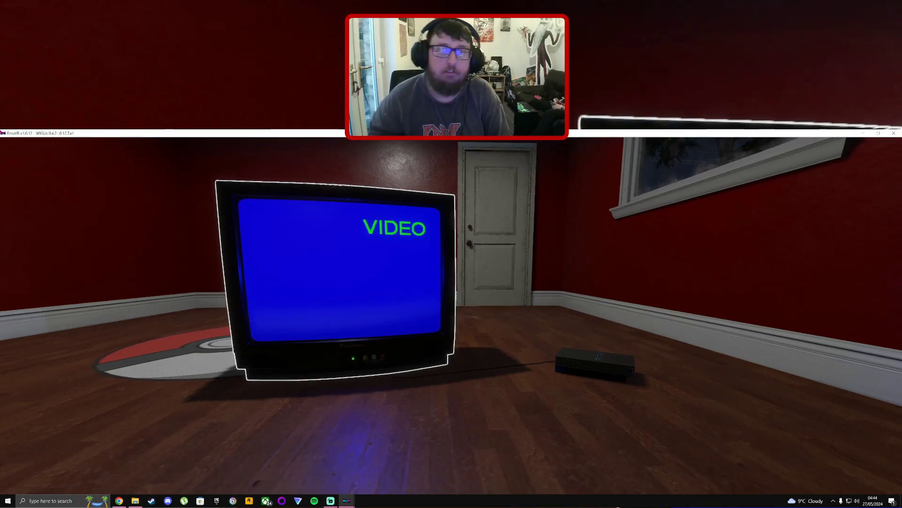
click(893, 133)
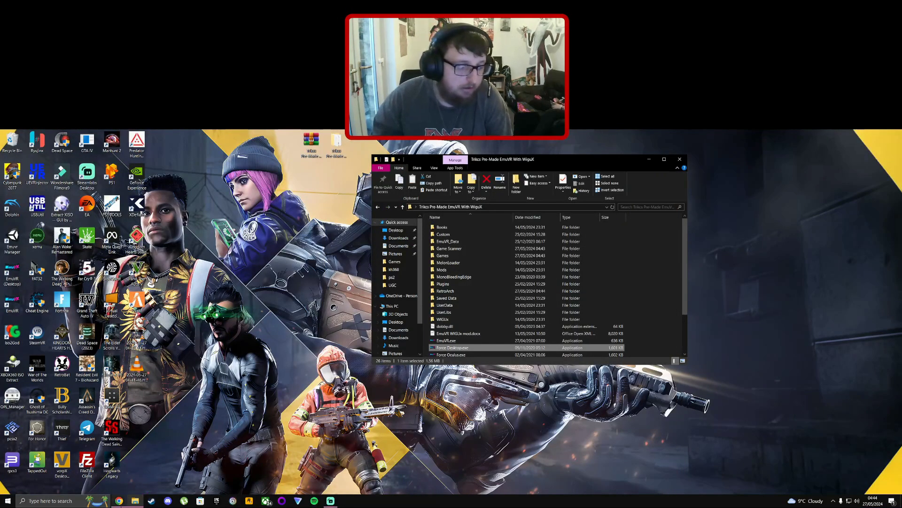
Step: Switch to Chrome and download system.rar from the Internet Archive item system_20240527
click(119, 500)
click(533, 284)
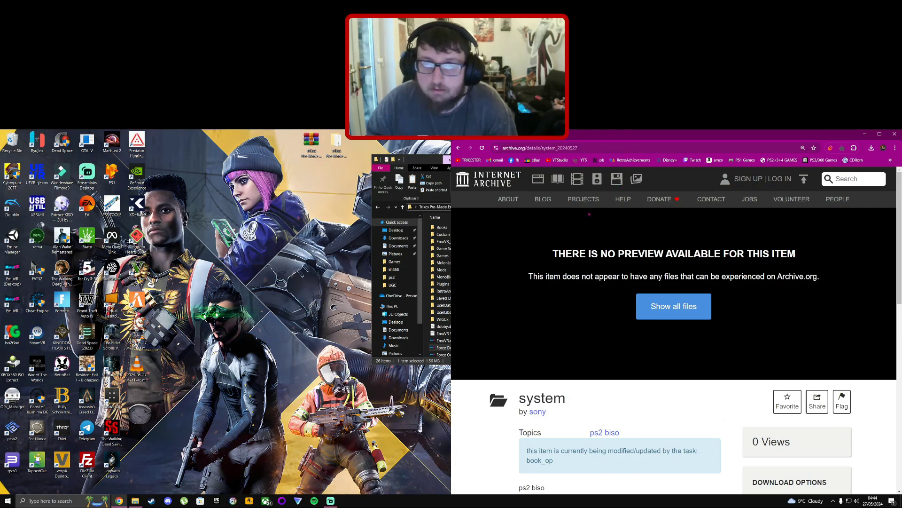
scroll(656, 273, down, 3)
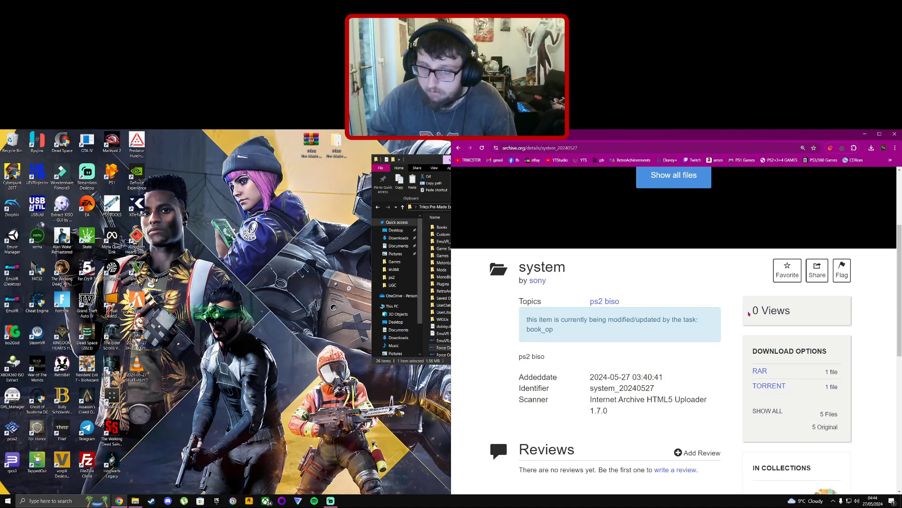
scroll(749, 313, down, 1)
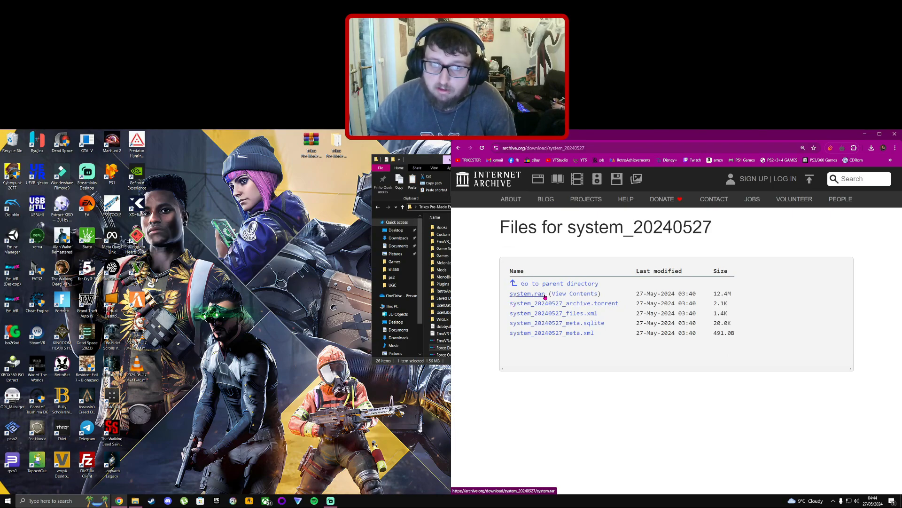
click(579, 292)
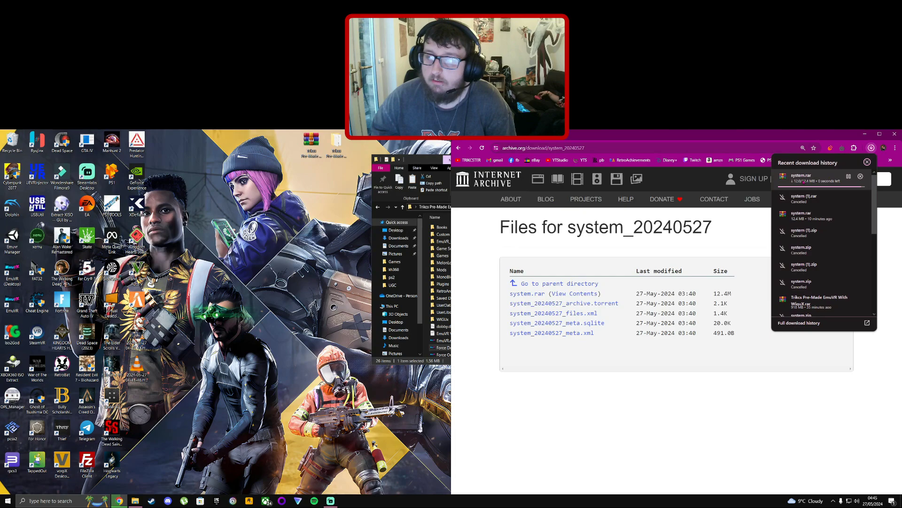
Step: Move the pre-made EmuVR folder window clear of the browser and open its RetroArch\system folder
drag(423, 159, 166, 162)
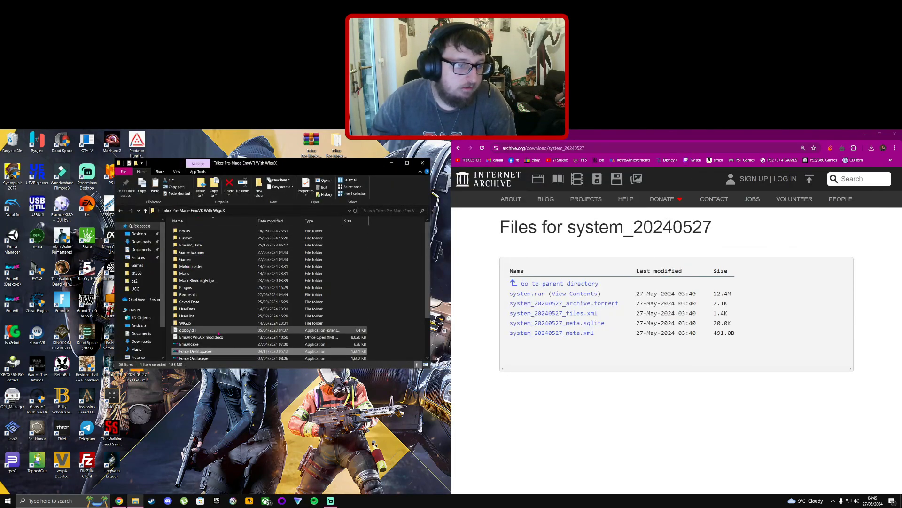
scroll(193, 282, down, 3)
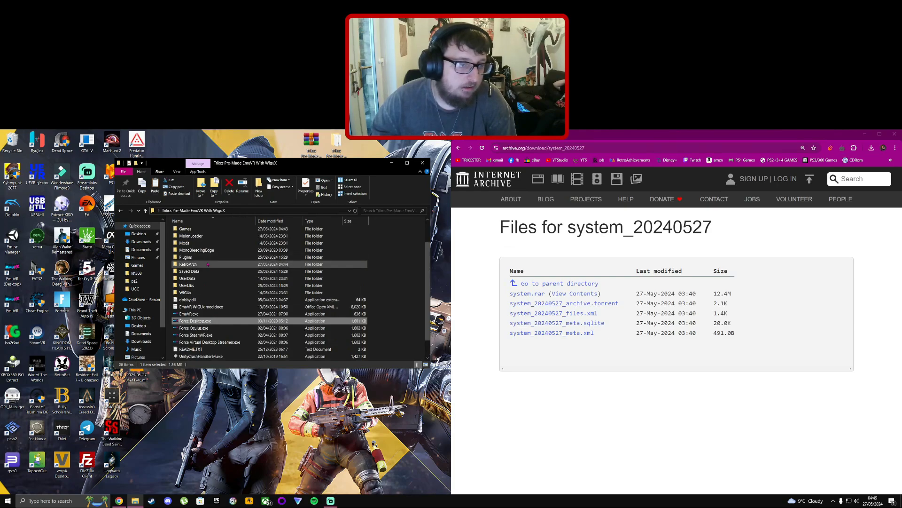
double_click(189, 243)
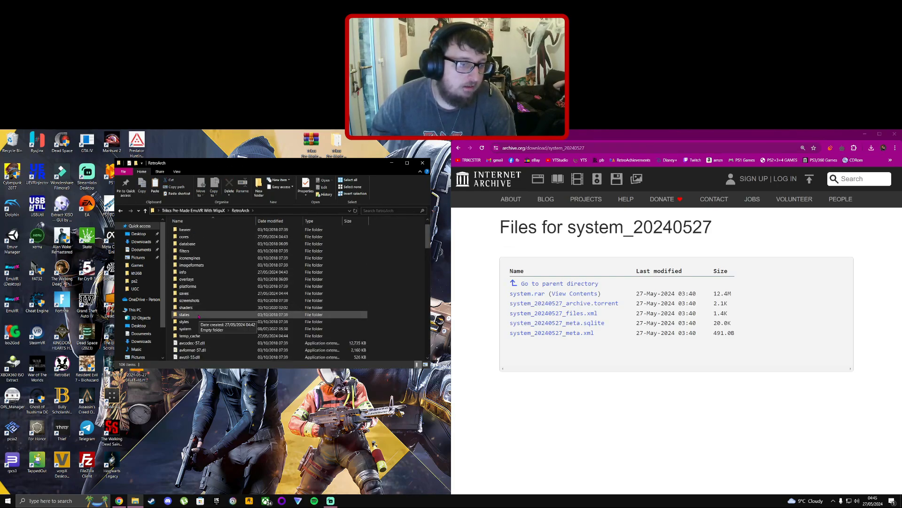
double_click(186, 344)
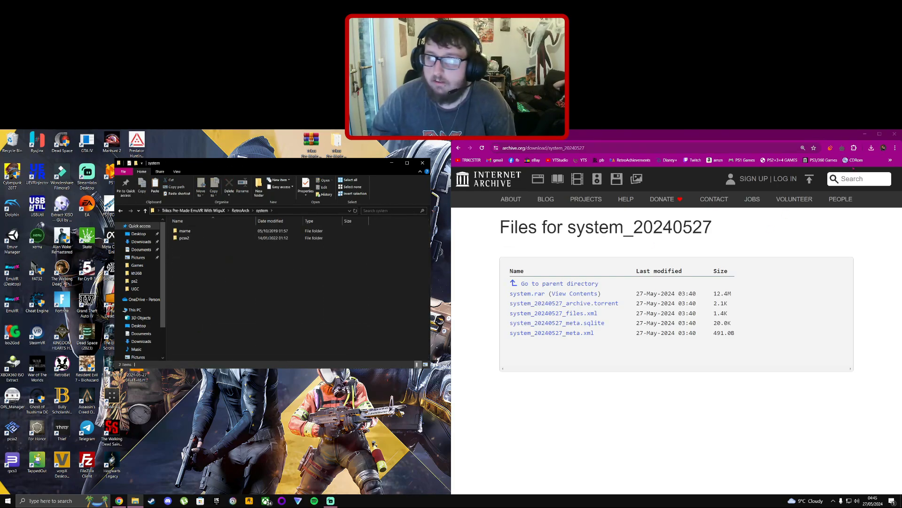
Step: Open the downloaded system.rar and extract all its BIOS files into the RetroArch\system folder
click(871, 147)
click(808, 178)
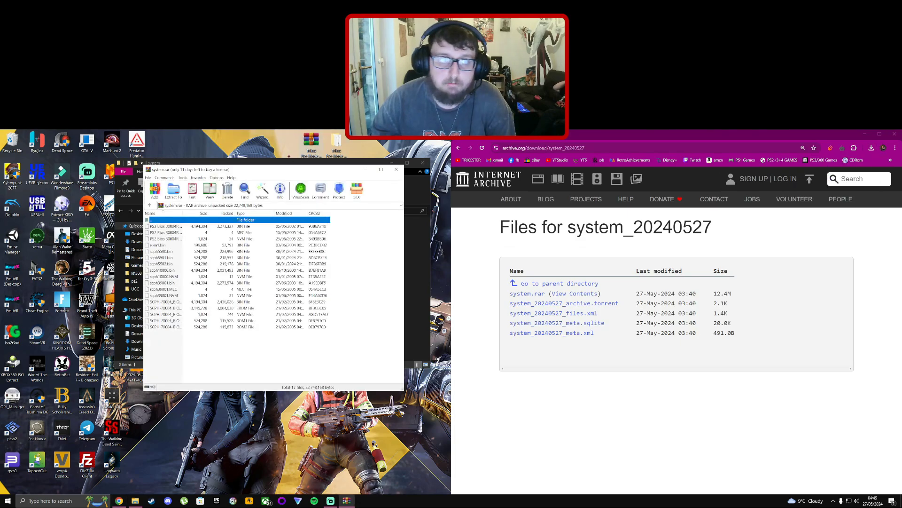
drag(266, 173, 589, 197)
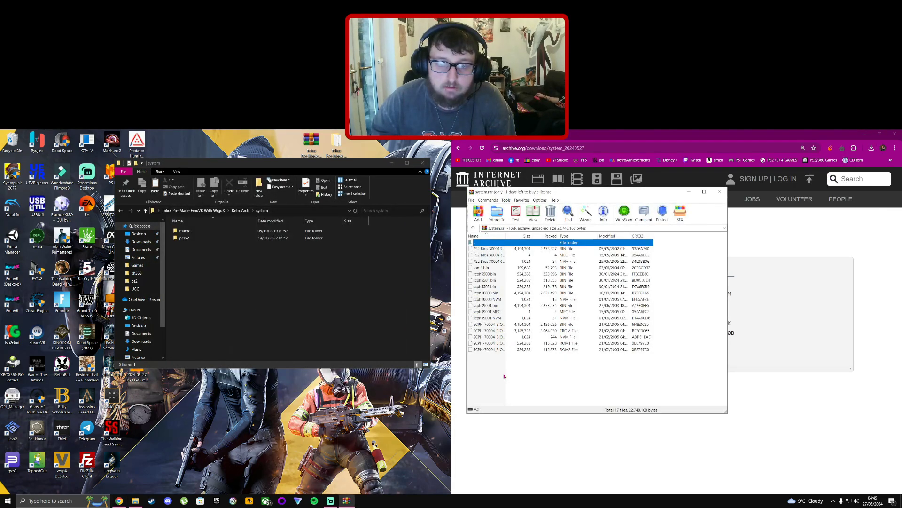
drag(504, 376, 501, 253)
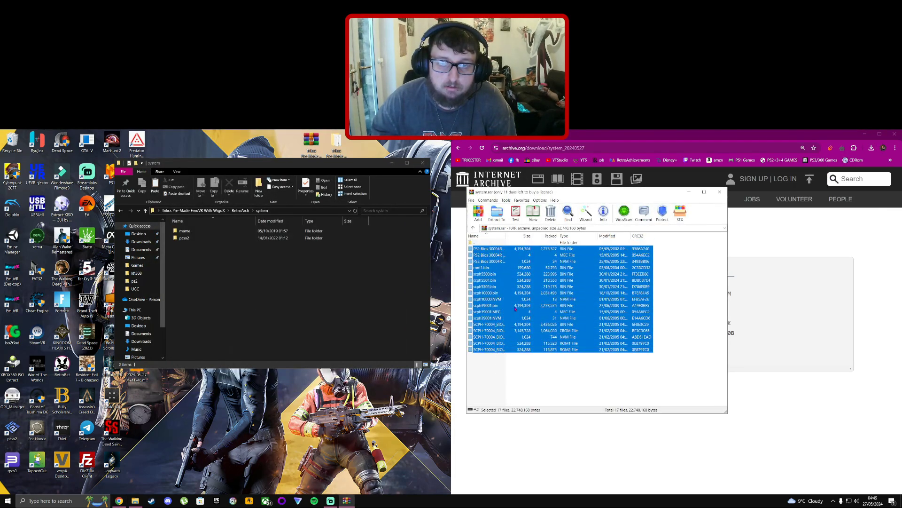
drag(349, 284, 253, 254)
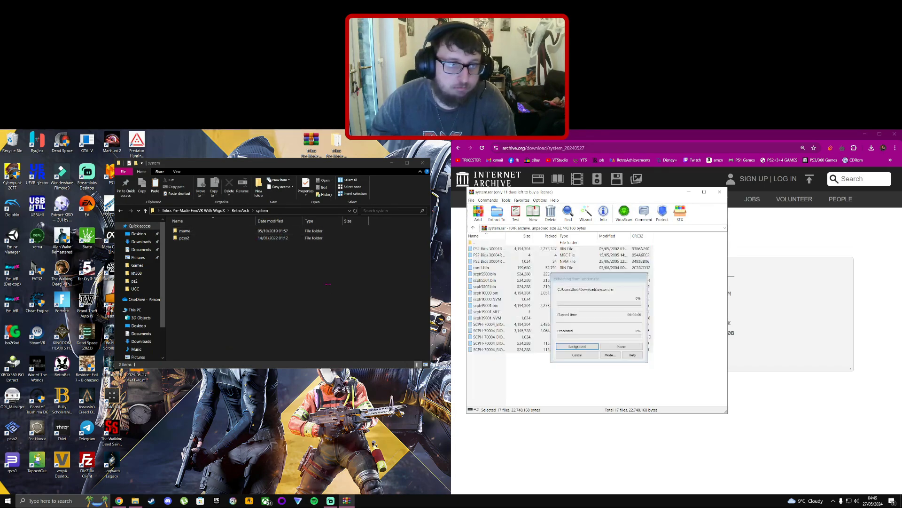
Step: Extract all the BIOS files from system.rar into the RetroArch\system\pcsx2\bios folder as well
click(240, 210)
click(207, 211)
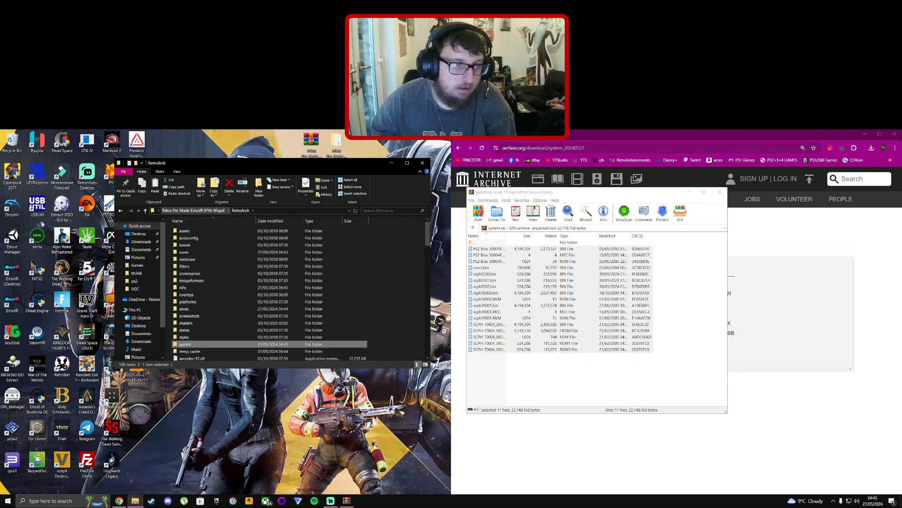
scroll(202, 300, down, 2)
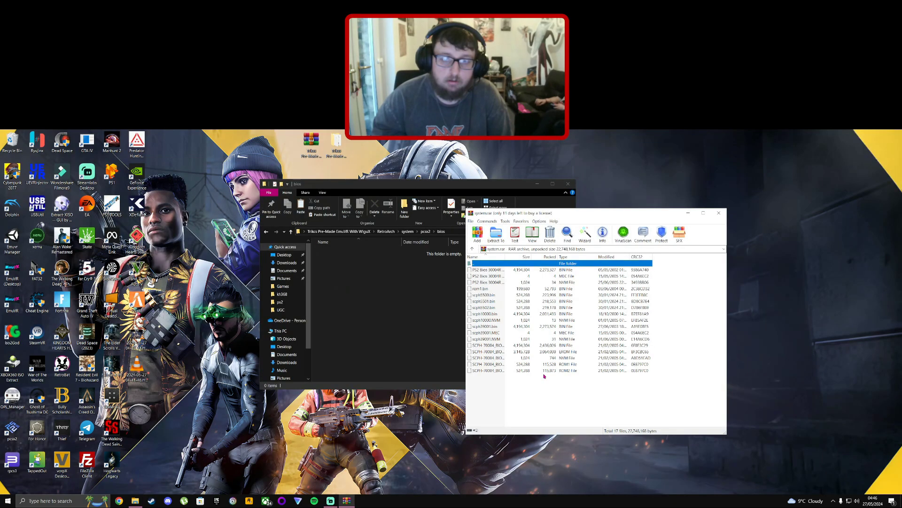
click(544, 376)
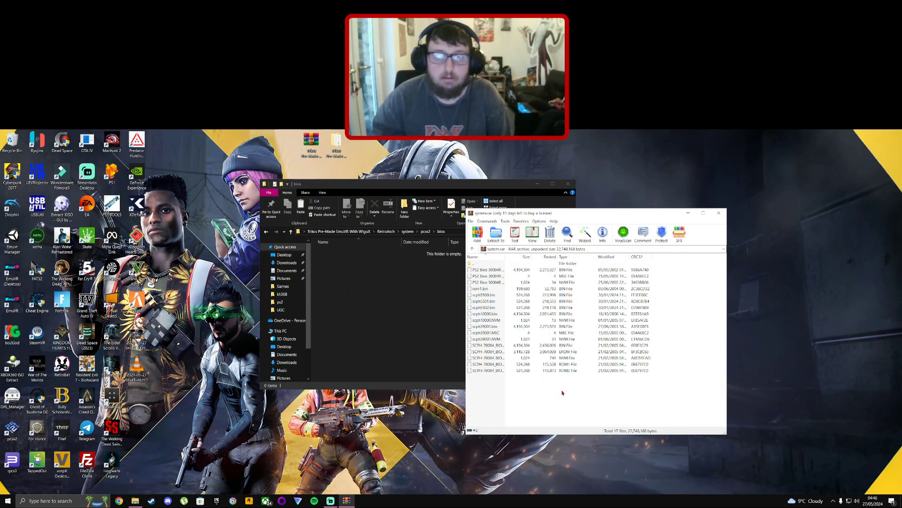
drag(562, 393, 431, 284)
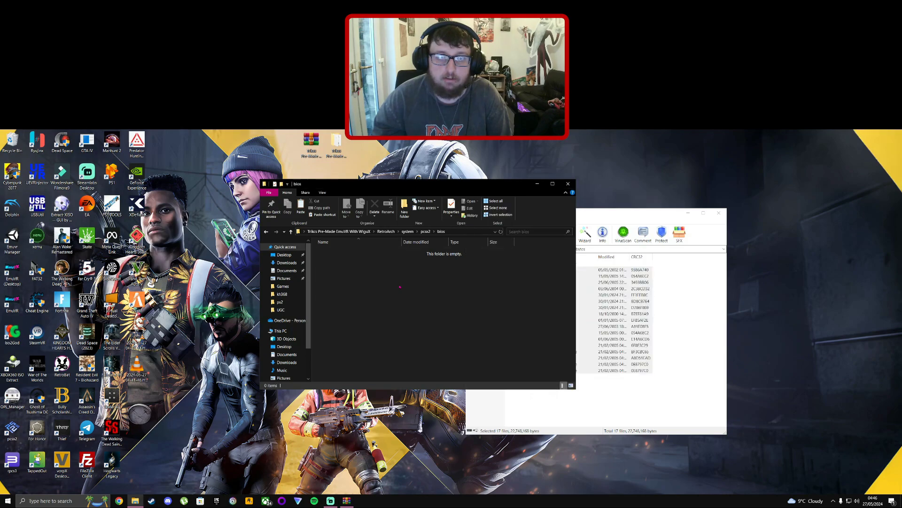
Step: Check the contents of RetroArch's system folder and its pcsx2\bios subfolder, retracing the path from the main EmuVR folder
click(407, 232)
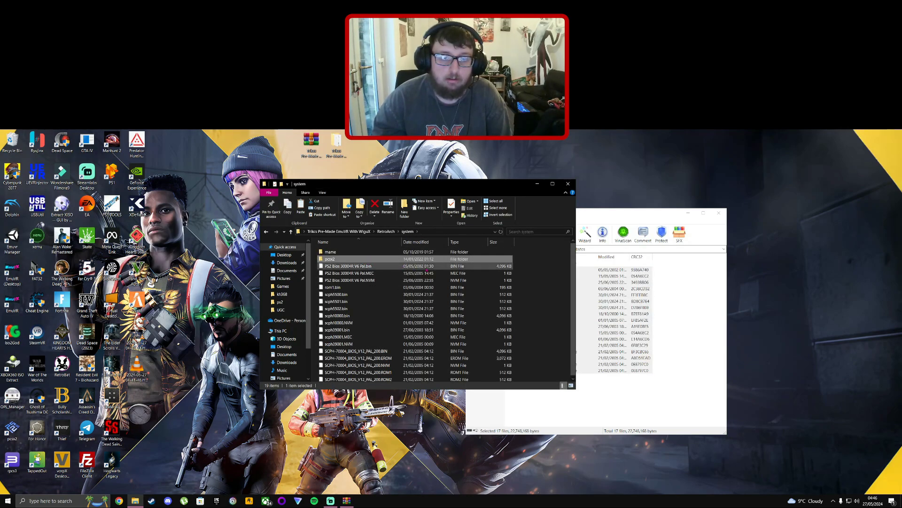
double_click(375, 258)
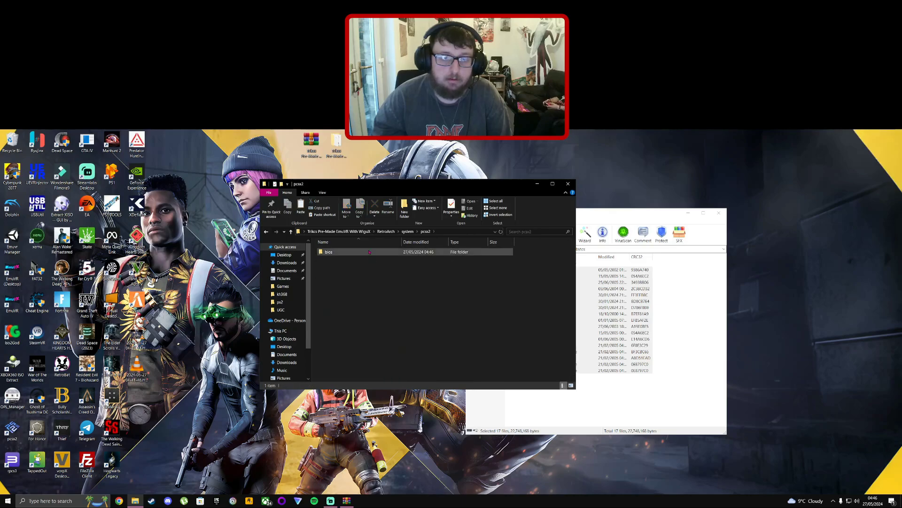
double_click(376, 252)
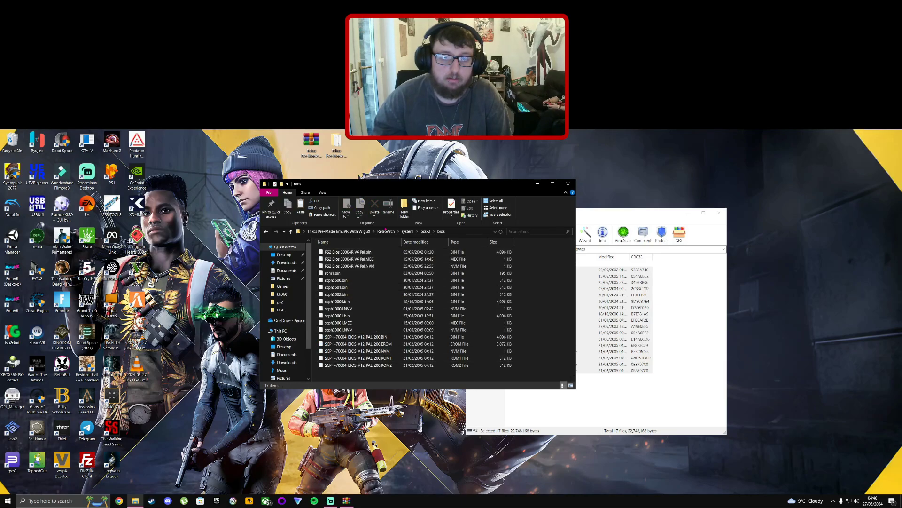
click(338, 231)
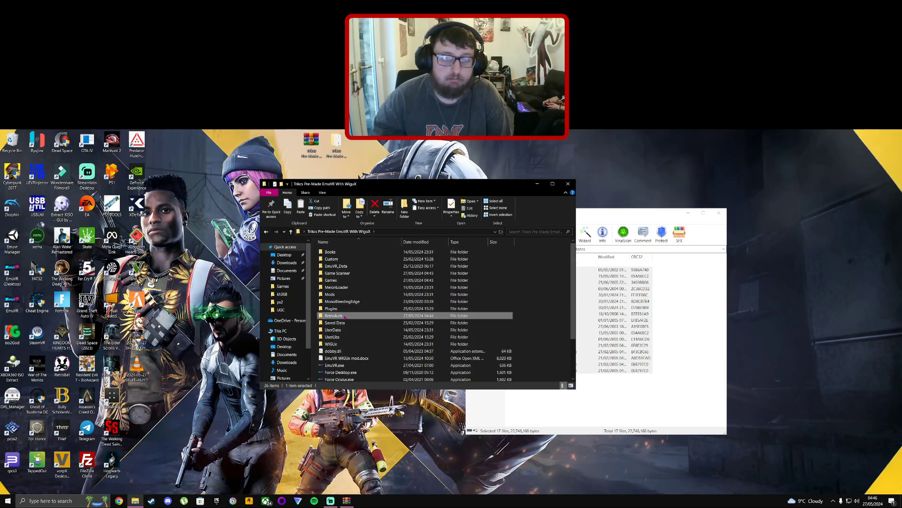
double_click(344, 317)
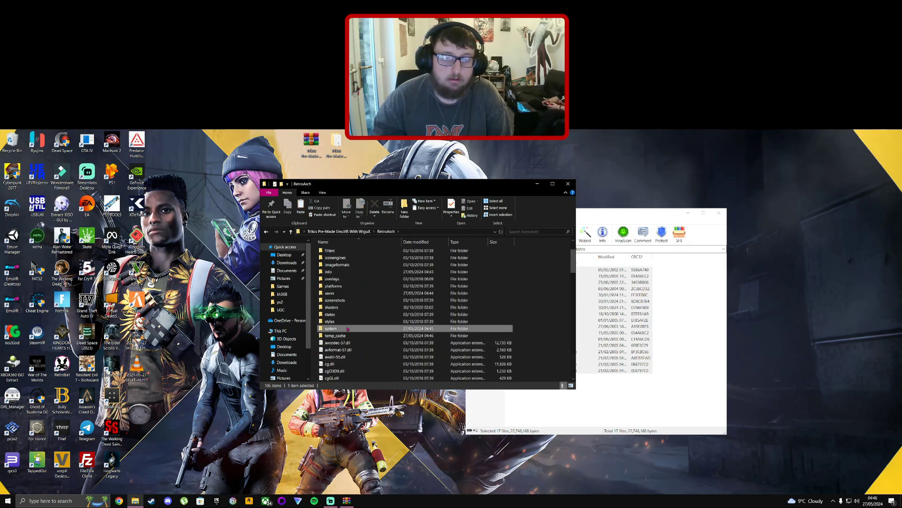
double_click(331, 365)
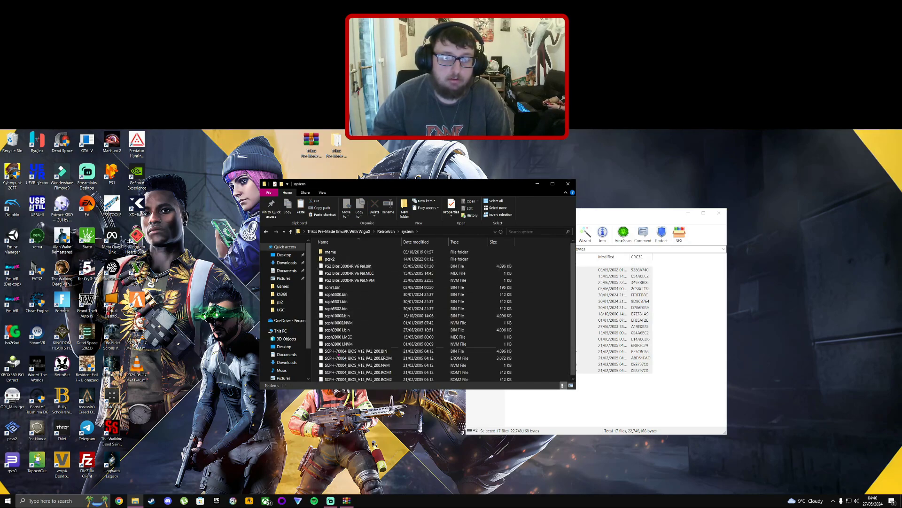
double_click(343, 259)
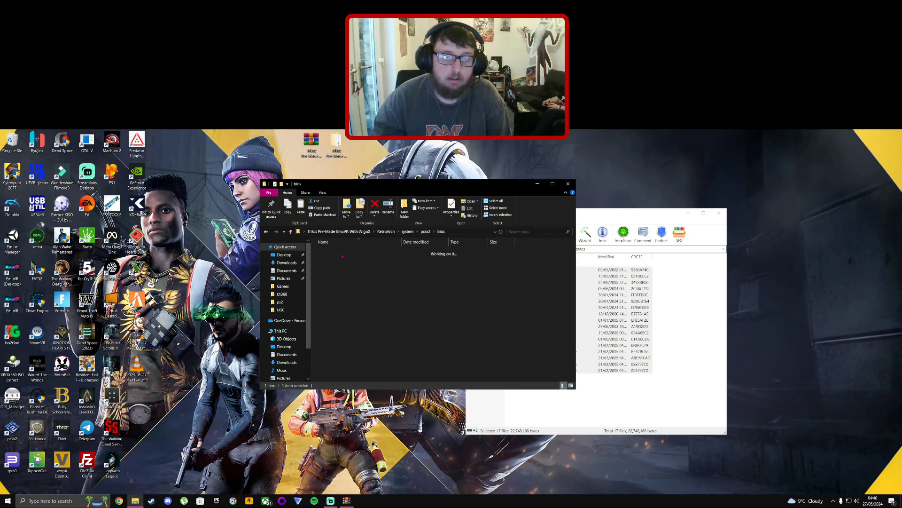
double_click(342, 253)
click(426, 231)
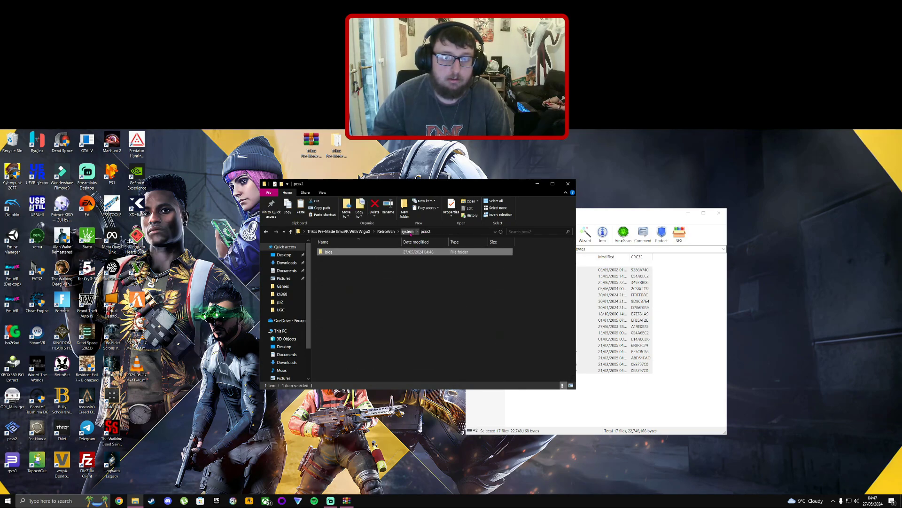
click(408, 231)
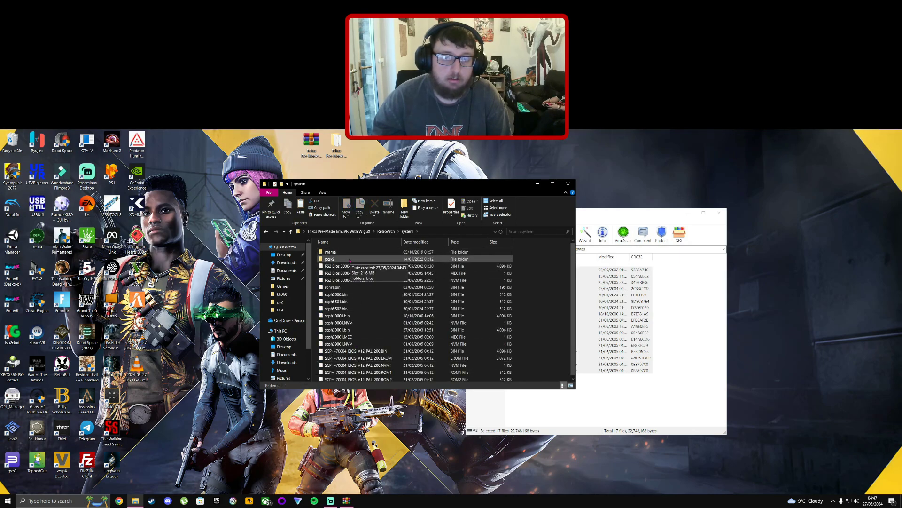
Step: Extract all the BIOS files from system.rar directly into the system\pcsx2 folder and return to the system folder
double_click(349, 259)
drag(633, 399, 499, 267)
drag(500, 277, 453, 287)
click(407, 232)
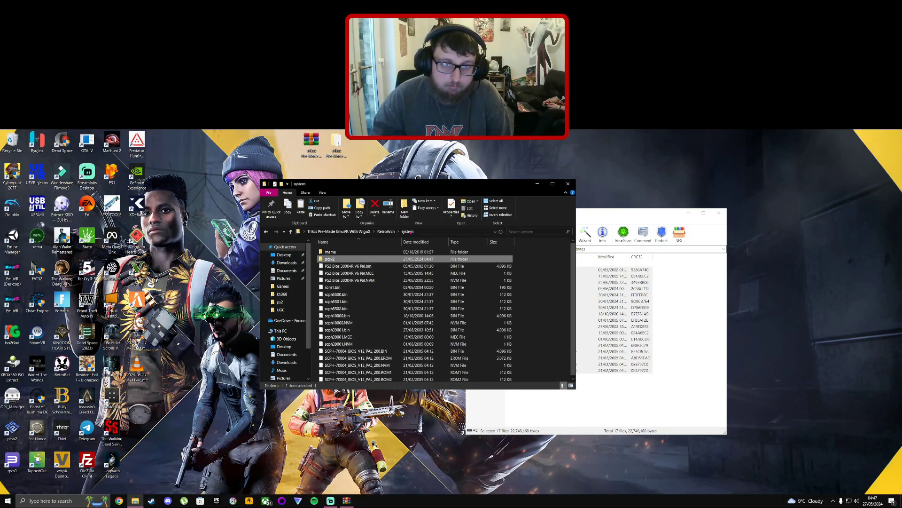
Step: Go back up to the RetroArch folder, and close the folder window and the system.rar archive
click(386, 231)
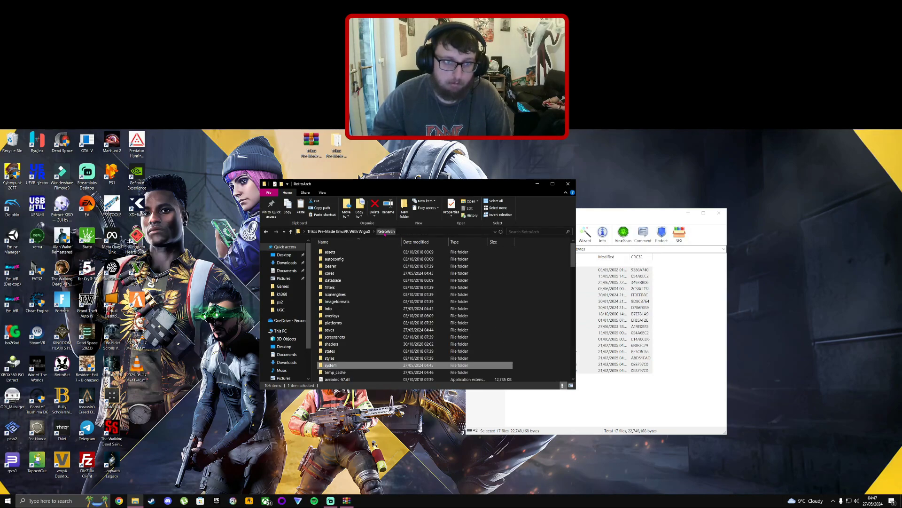
click(567, 183)
click(718, 213)
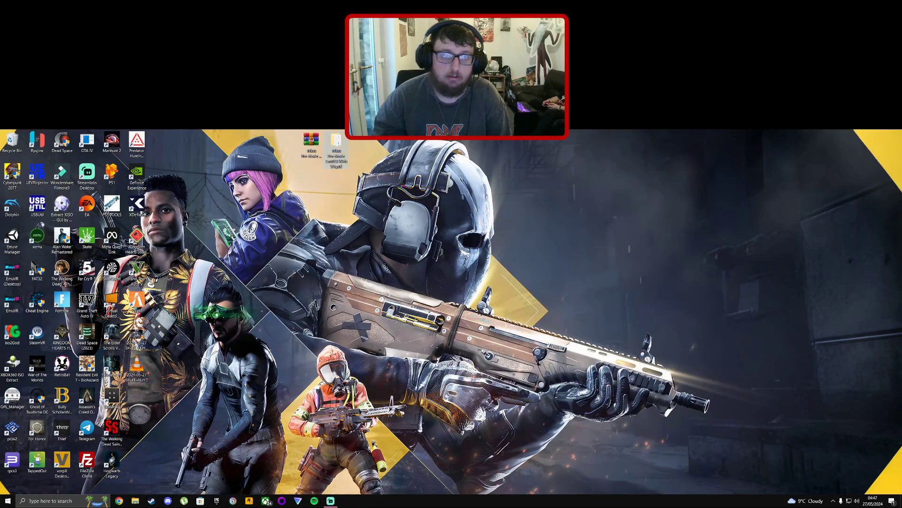
Step: Launch EmuVR in desktop mode with Force Desktop.exe from the EmuVR folder and place a PlayStation 2 from the Systems inventory on the floor
double_click(344, 165)
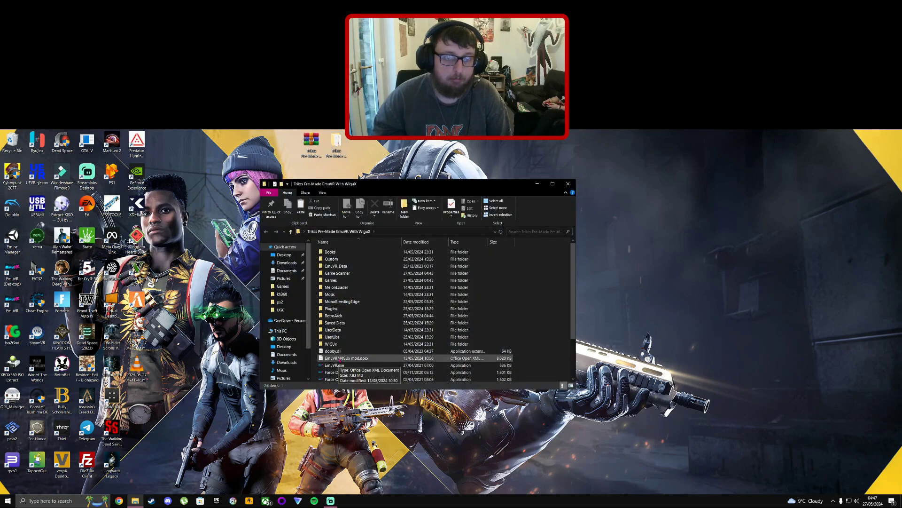
double_click(352, 372)
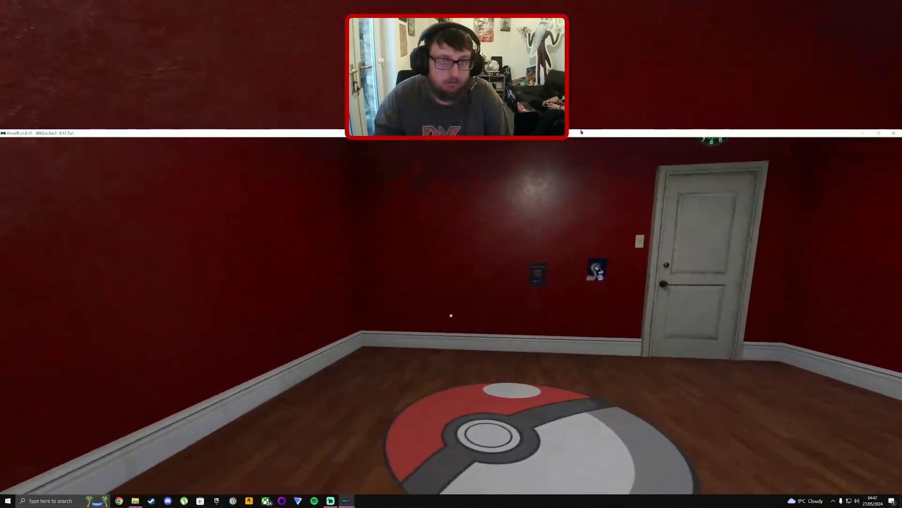
key(Tab)
click(451, 315)
scroll(451, 315, up, 3)
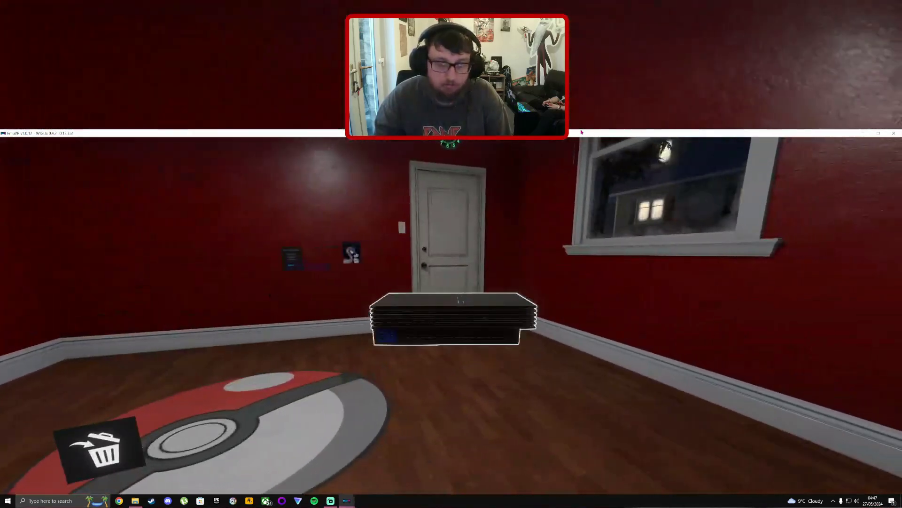
click(451, 315)
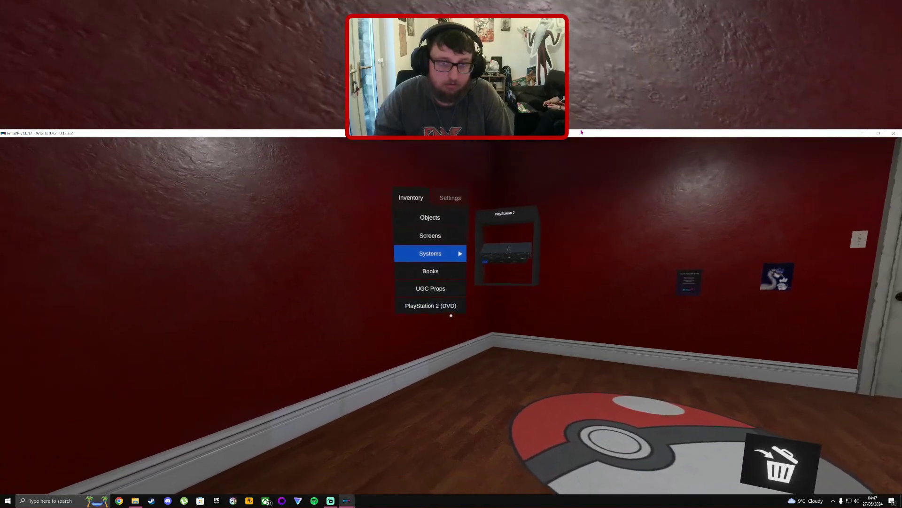
Step: Take the doh2 disc from the PlayStation 2 (DVD) inventory and load it into the console to start the game
click(451, 316)
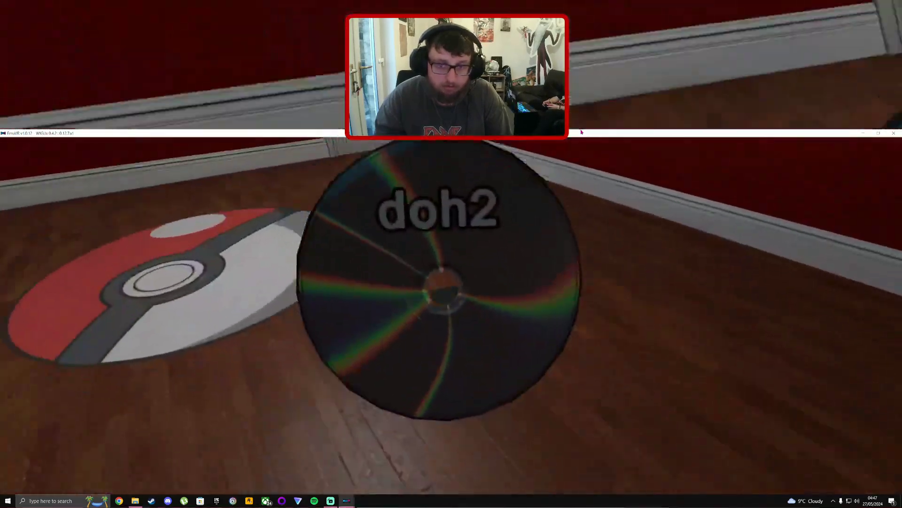
scroll(451, 315, up, 4)
click(452, 316)
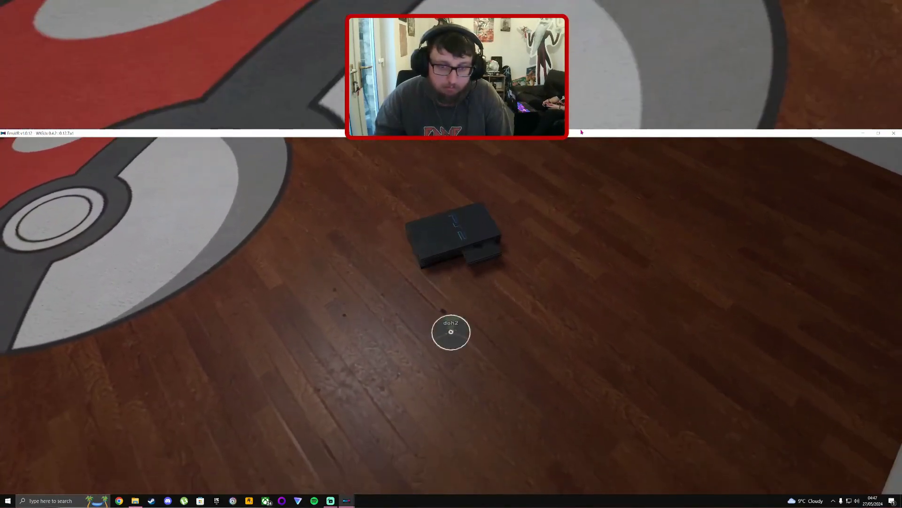
click(451, 316)
scroll(451, 316, up, 3)
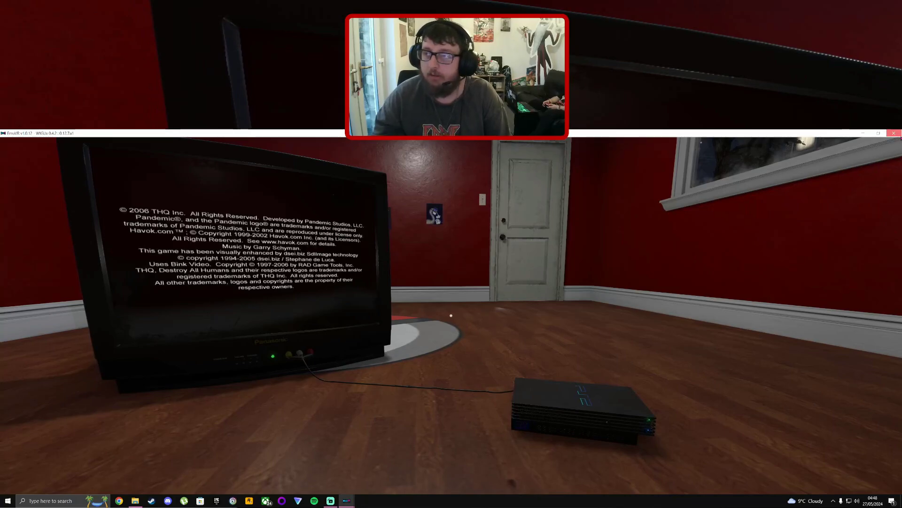
Step: Quit EmuVR and close the EmuVR folder window
click(897, 134)
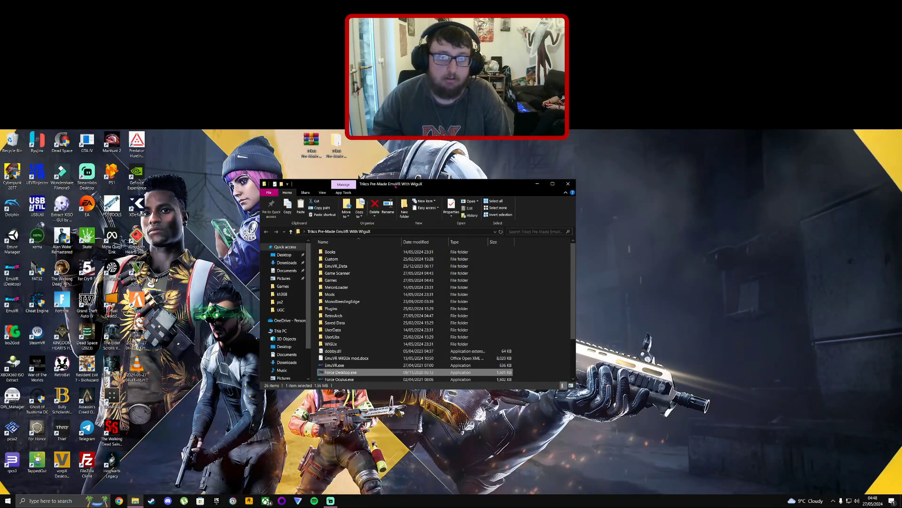
drag(396, 186, 523, 183)
click(694, 182)
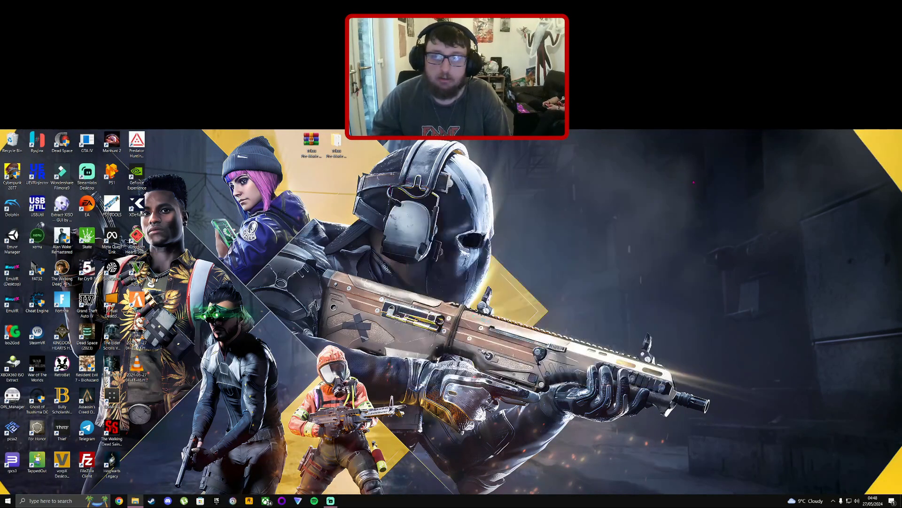
Step: Reopen the pre-made EmuVR folder and review the BIOS files inside RetroArch\system
double_click(340, 149)
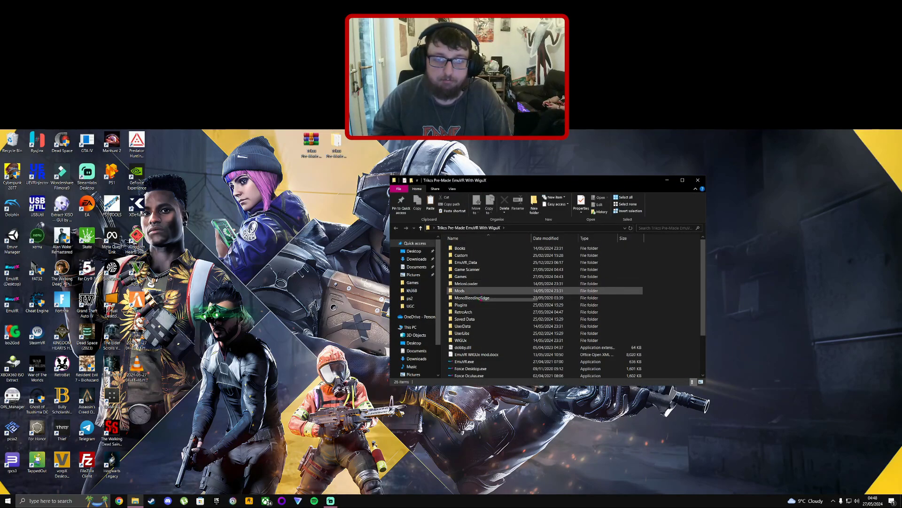
scroll(497, 359, down, 2)
scroll(498, 359, up, 2)
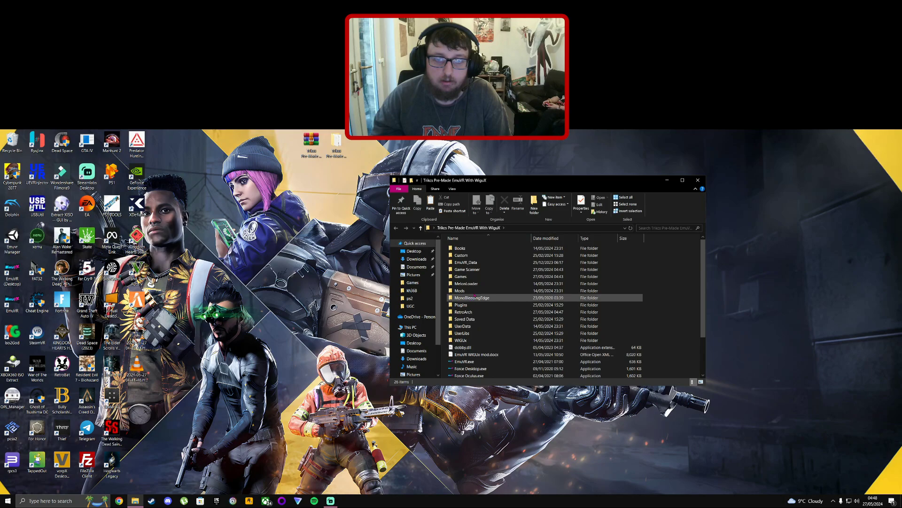
double_click(470, 312)
scroll(477, 319, down, 2)
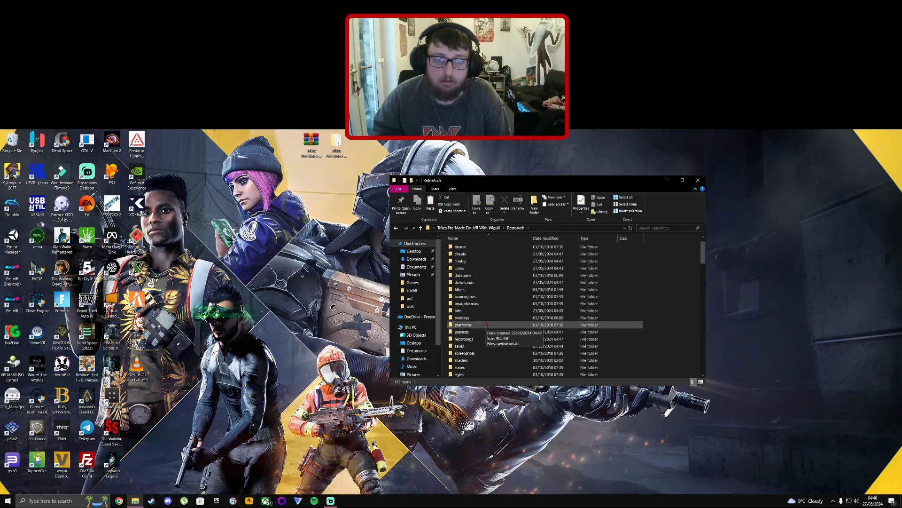
double_click(480, 361)
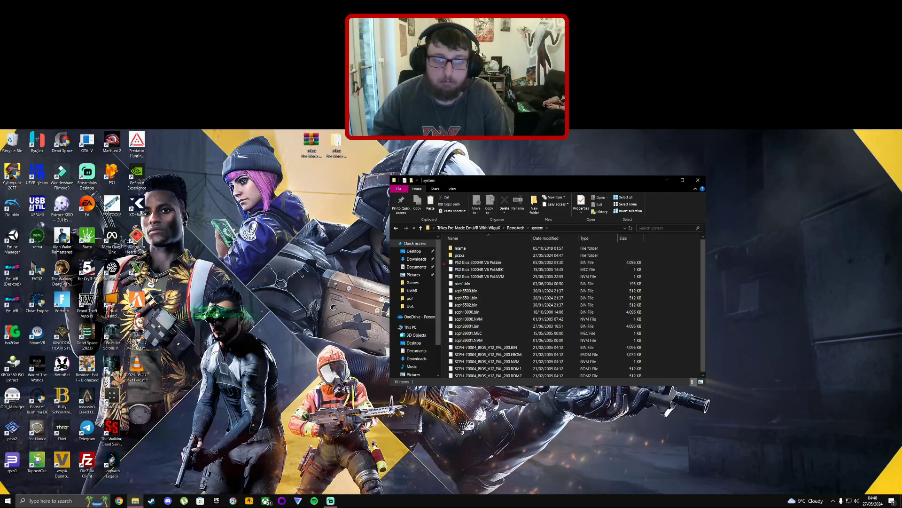
drag(444, 263, 517, 355)
Step: Open system.rar from Downloads and place it beside the RetroArch\system folder to compare the BIOS files
double_click(311, 144)
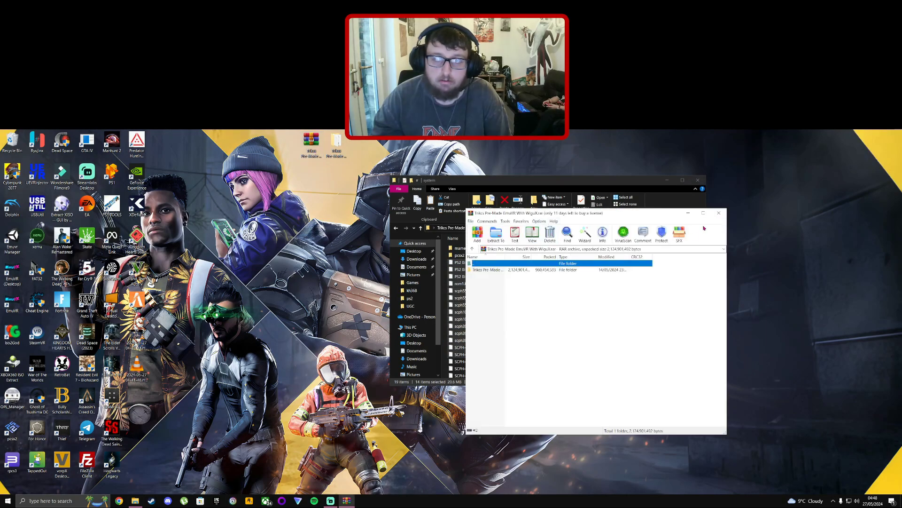
click(719, 213)
click(416, 259)
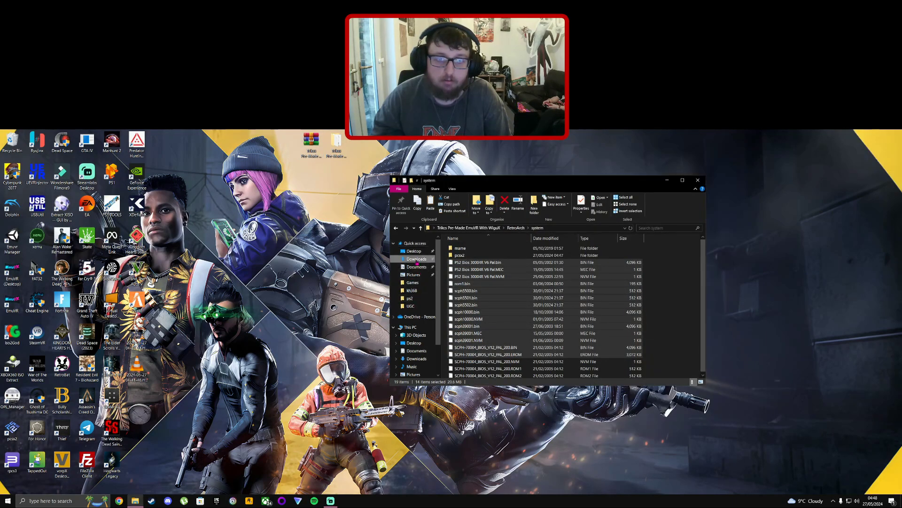
double_click(459, 256)
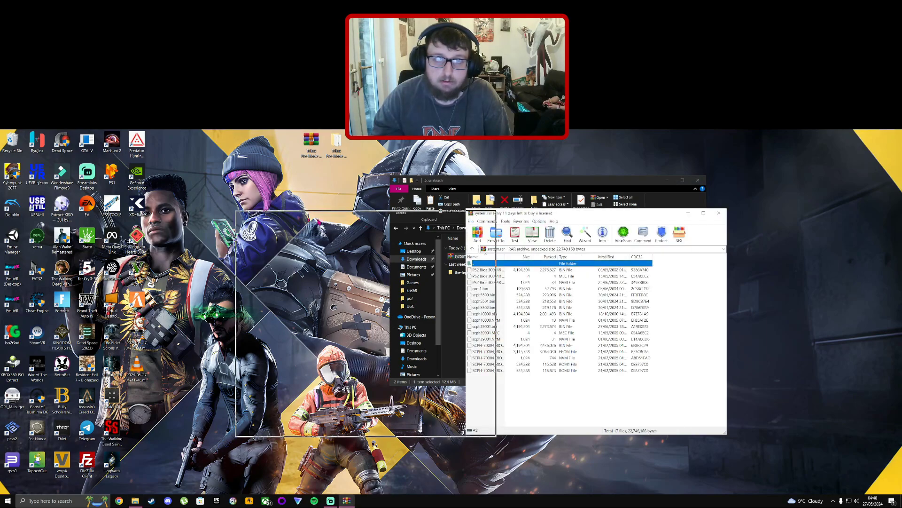
drag(319, 221, 201, 207)
click(395, 228)
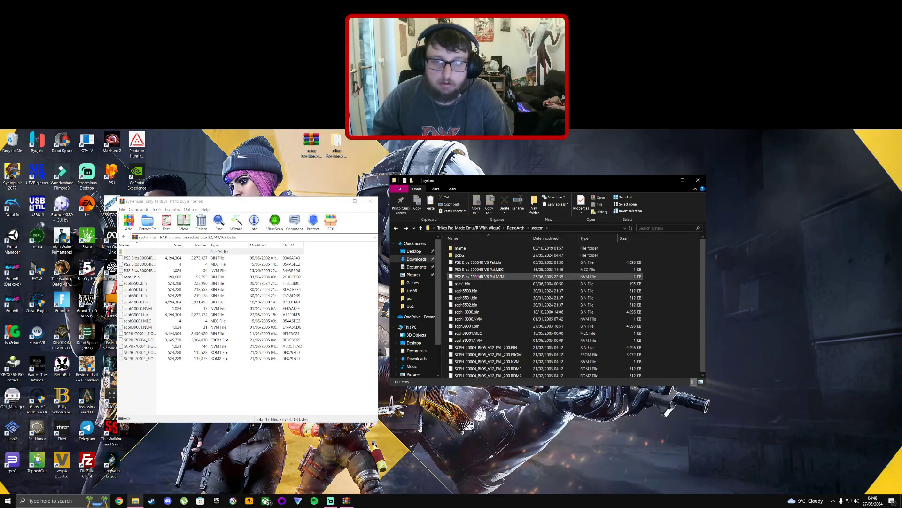
Step: Check the BIOS files in system\pcsx2 and its bios subfolder, and close the folder window and the archive
double_click(463, 254)
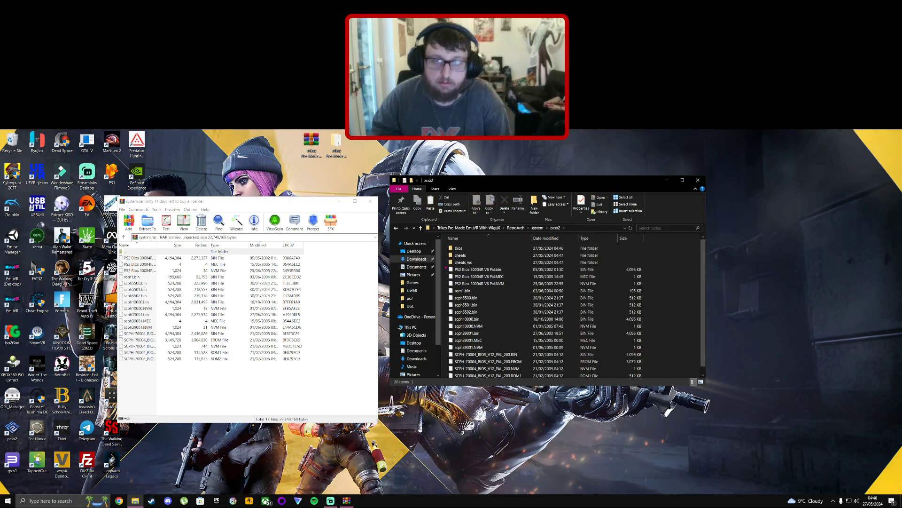
drag(445, 262, 496, 378)
scroll(470, 290, up, 1)
double_click(458, 248)
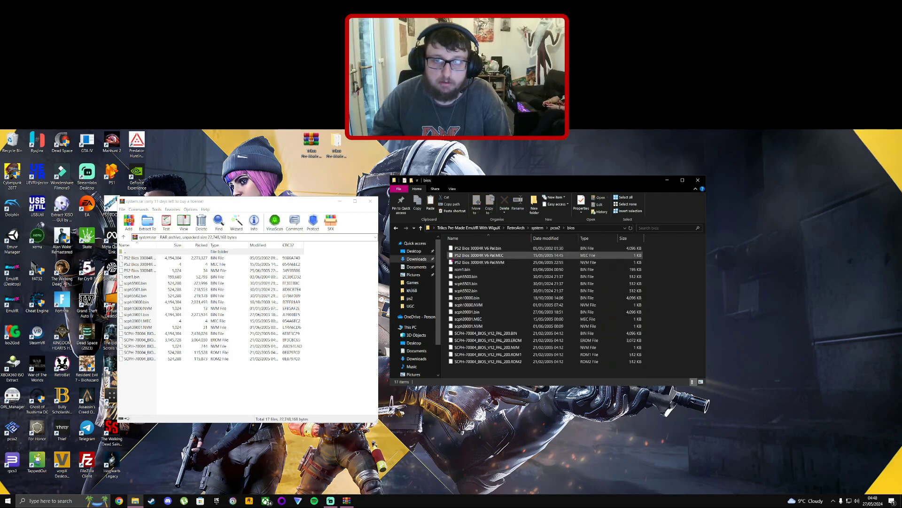
drag(449, 245, 517, 376)
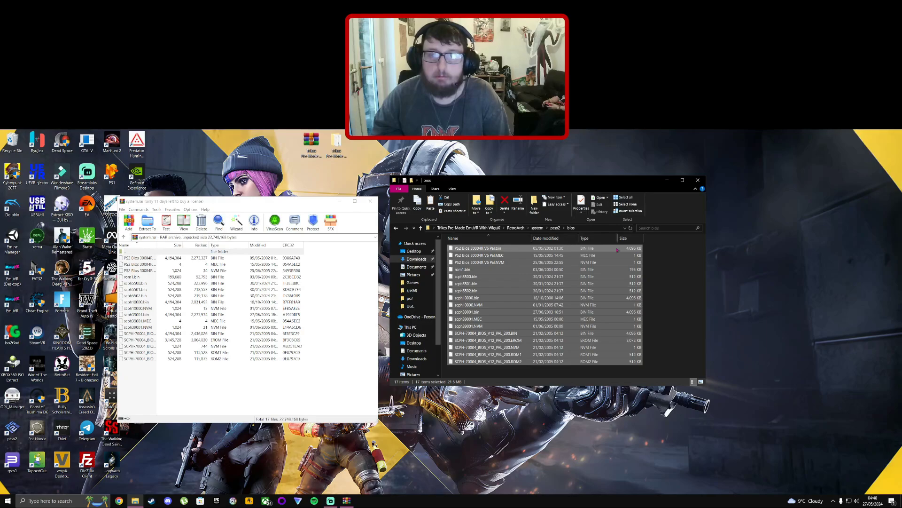
click(698, 180)
click(376, 203)
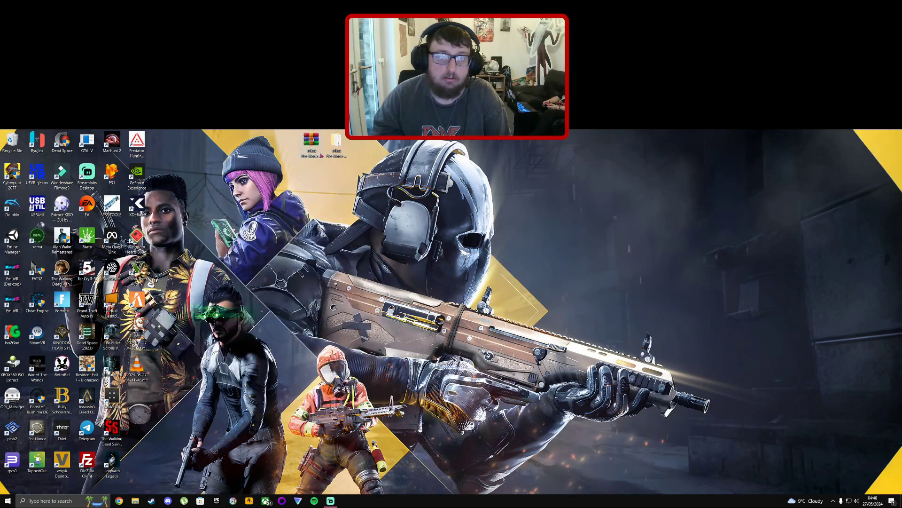
Step: Open the EmuVR folder, locate system.rar in Downloads, and close the folder window
double_click(347, 152)
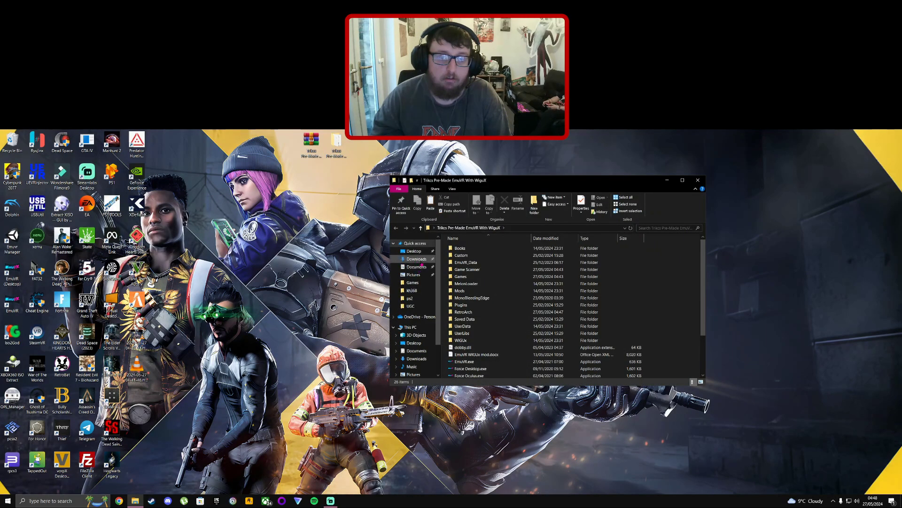
click(418, 259)
click(489, 257)
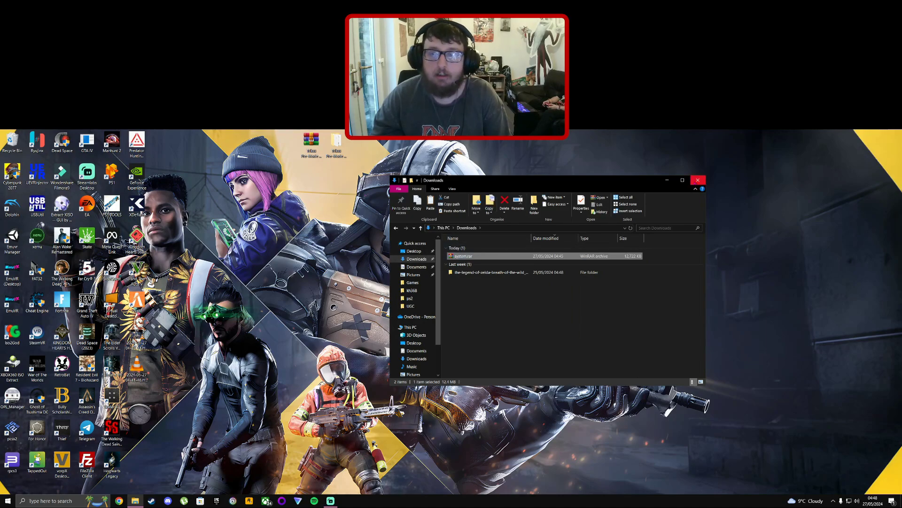
click(698, 180)
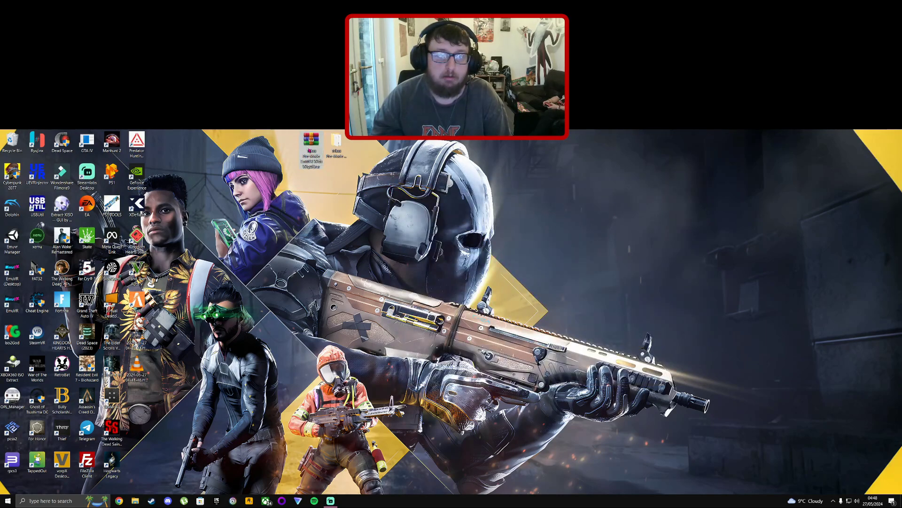
click(330, 501)
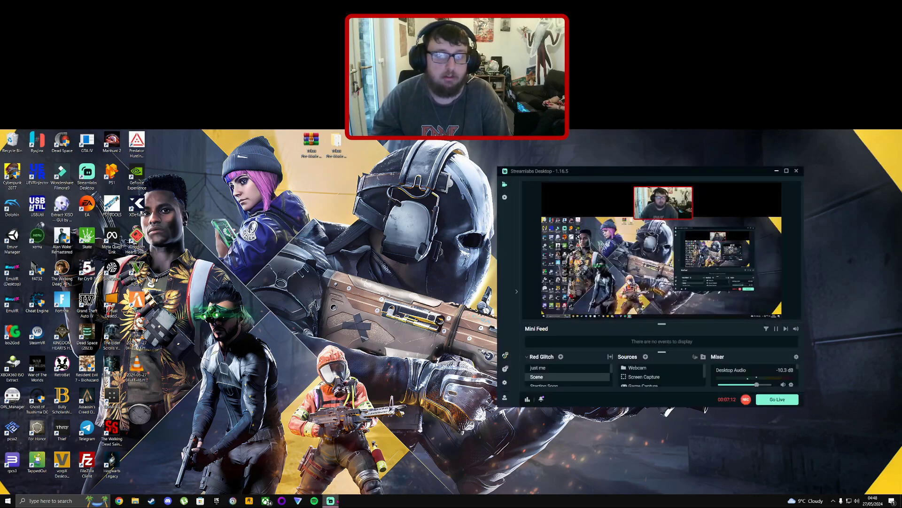